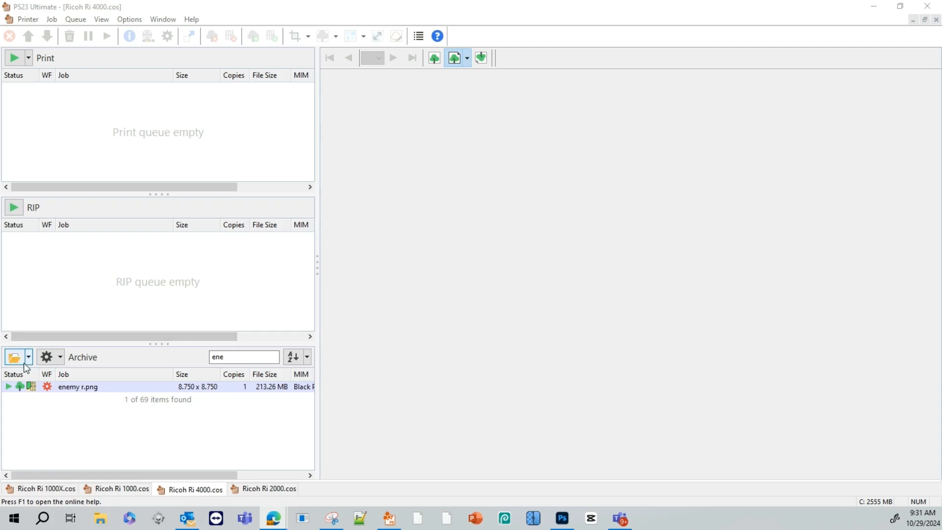
# - Add the enemy_r graphic from Downloads to the archive as a job using the Ricoh Ri 4000_1 production preset
pyautogui.click(28, 357)
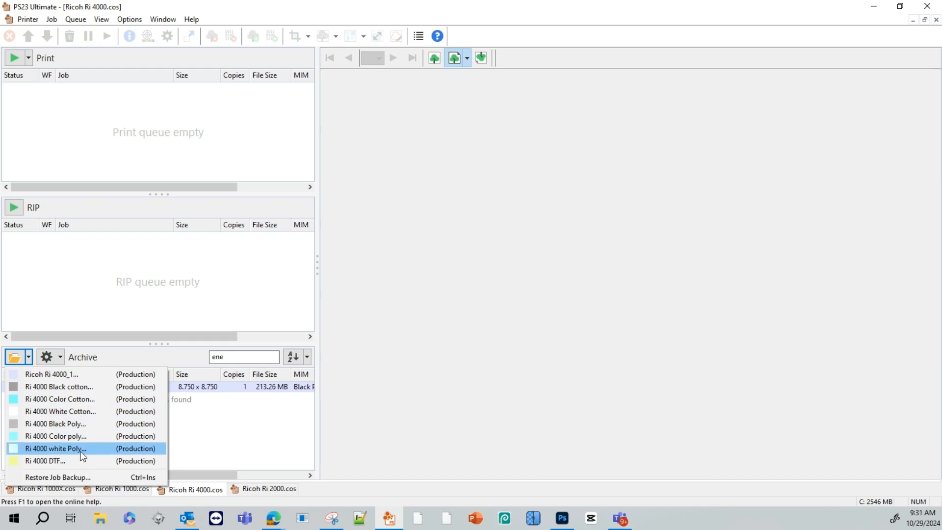
pyautogui.click(90, 377)
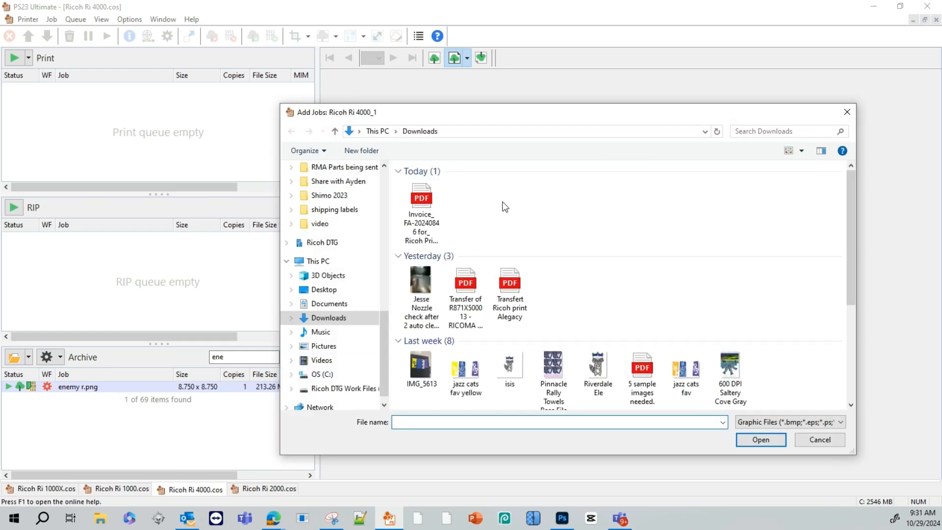
pyautogui.scroll(-3, 667, 342)
pyautogui.click(597, 301)
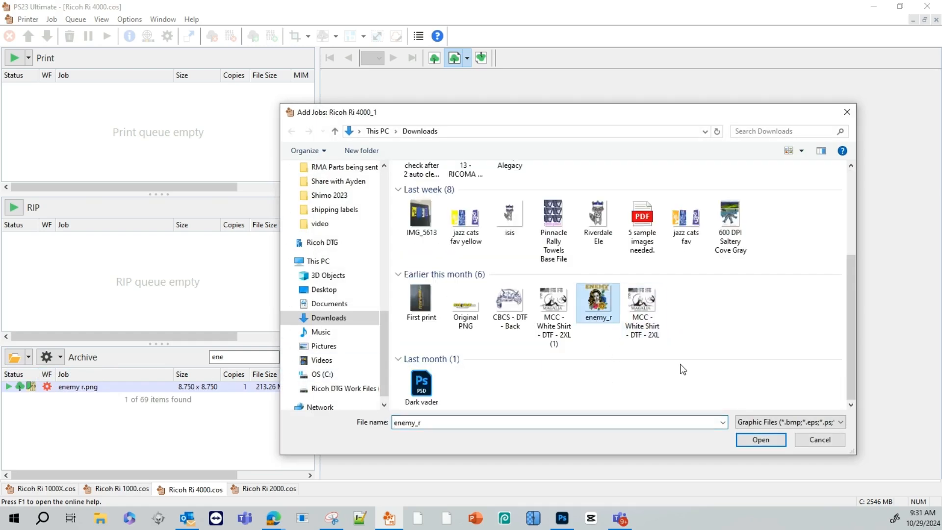
pyautogui.click(760, 439)
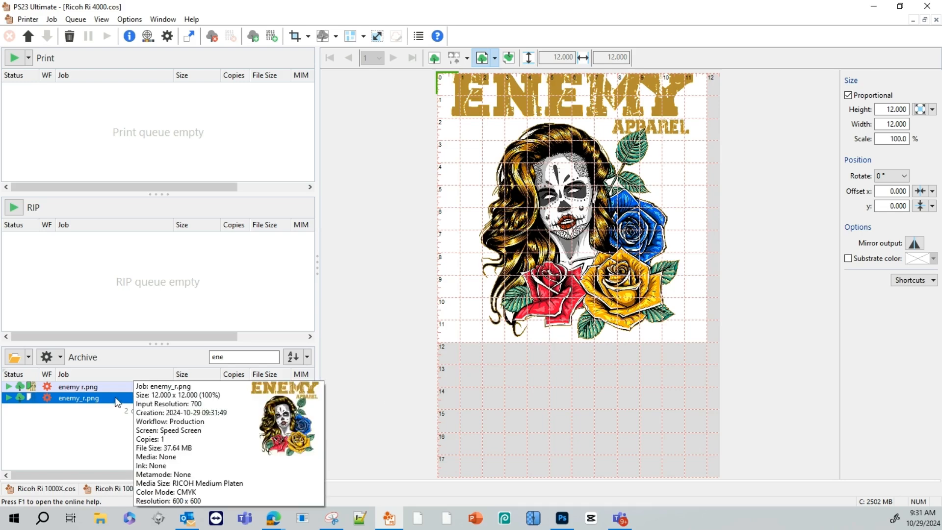
# - Open the enemy_r.png job's settings and enable cost calculation in its workflow, calculated directly after RIP
pyautogui.doubleClick(85, 395)
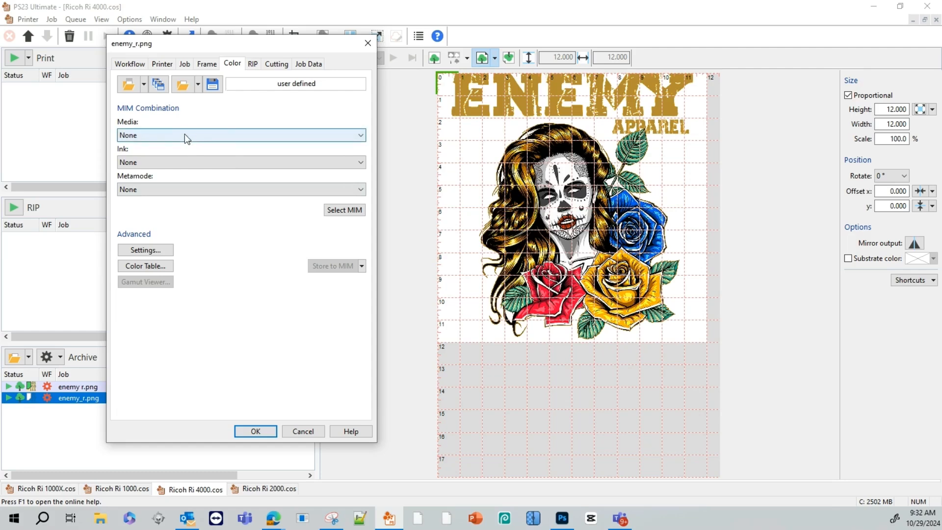
pyautogui.click(129, 64)
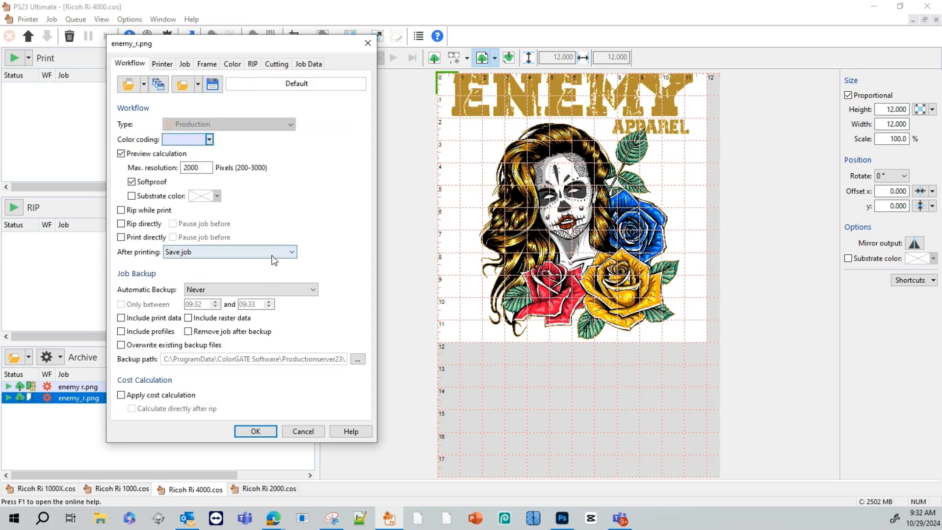
pyautogui.click(121, 395)
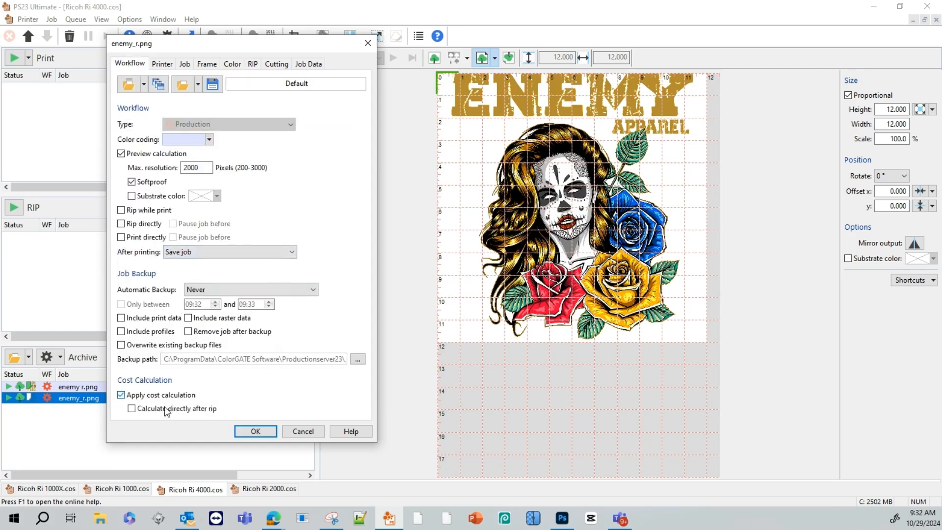
pyautogui.click(132, 408)
# - Choose RICOH Medium Platen as the job's media size
pyautogui.click(163, 64)
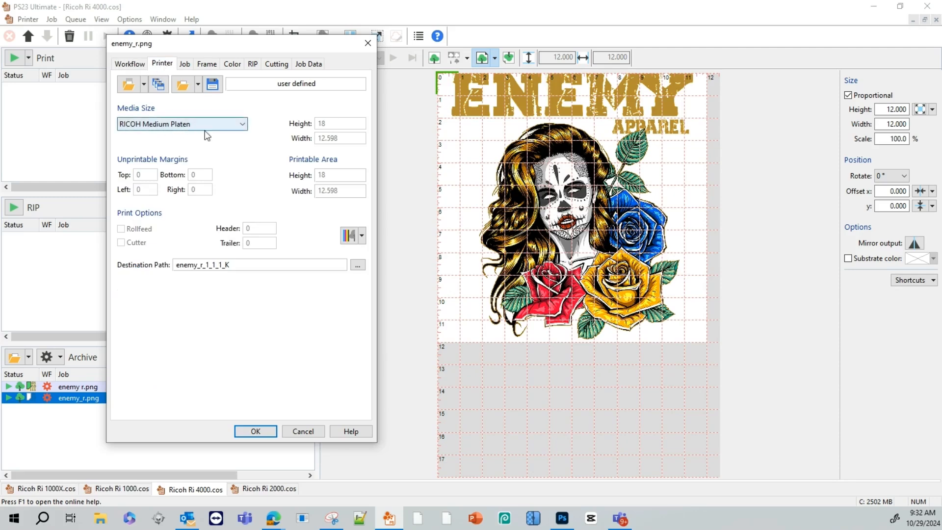
pyautogui.click(244, 124)
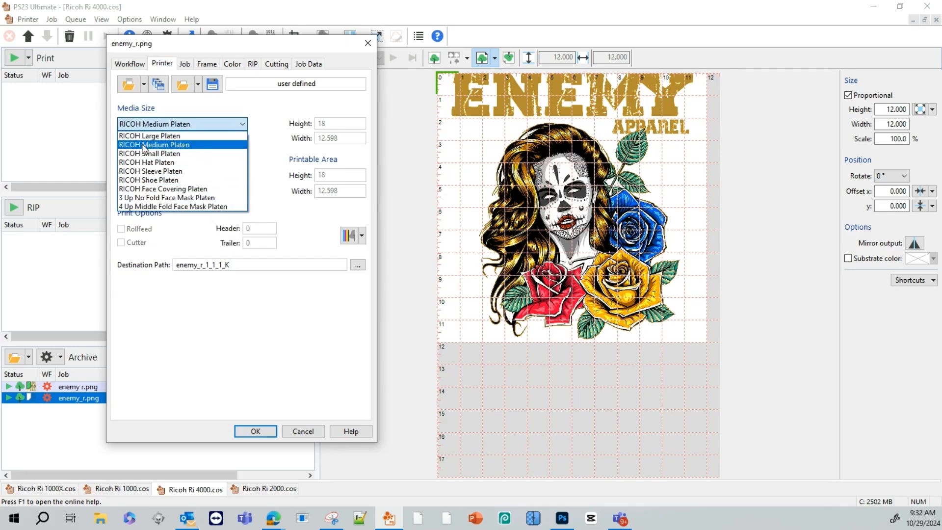
pyautogui.click(211, 146)
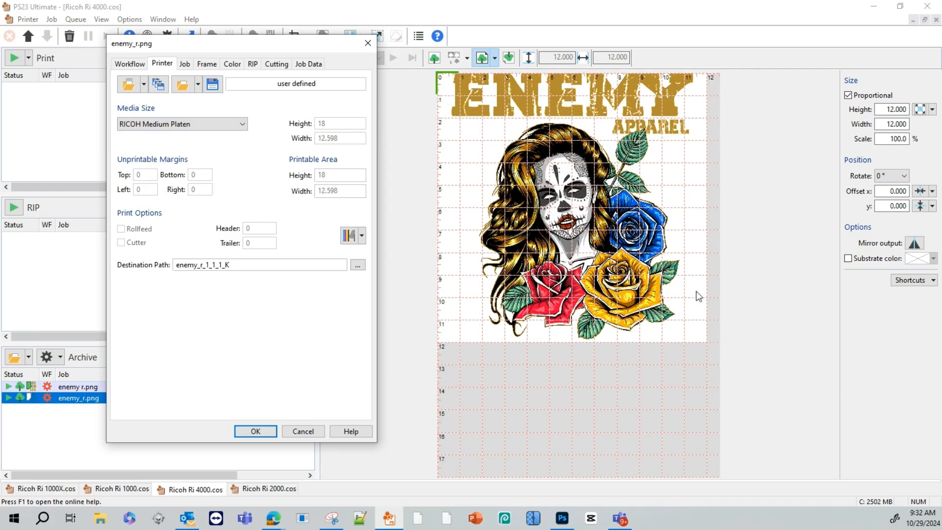
# - In the job's parameters, turn off 1:1 scaling and try a proportional width of 10
pyautogui.click(185, 64)
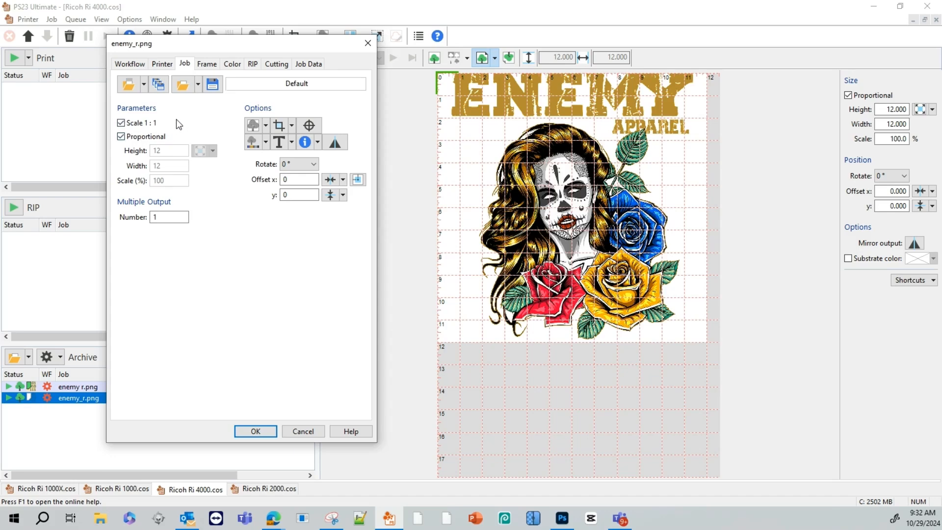
pyautogui.click(121, 122)
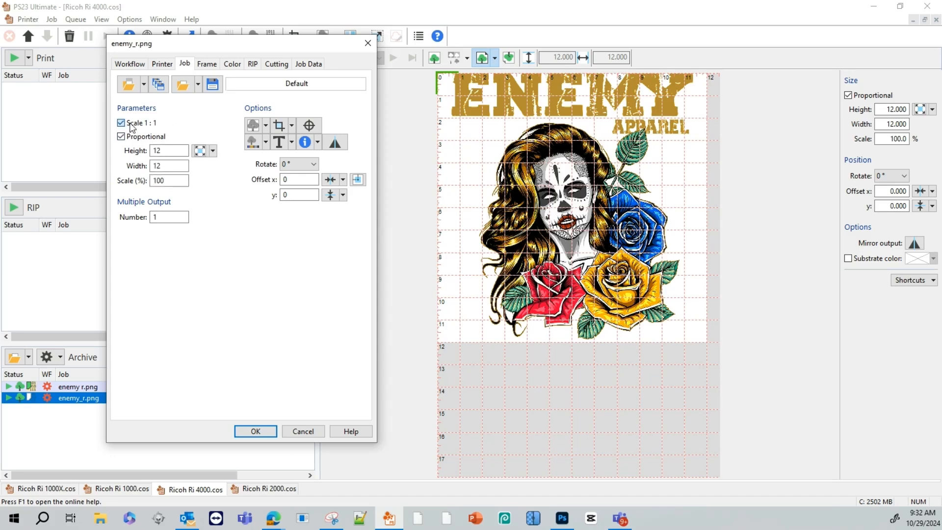
pyautogui.doubleClick(172, 165)
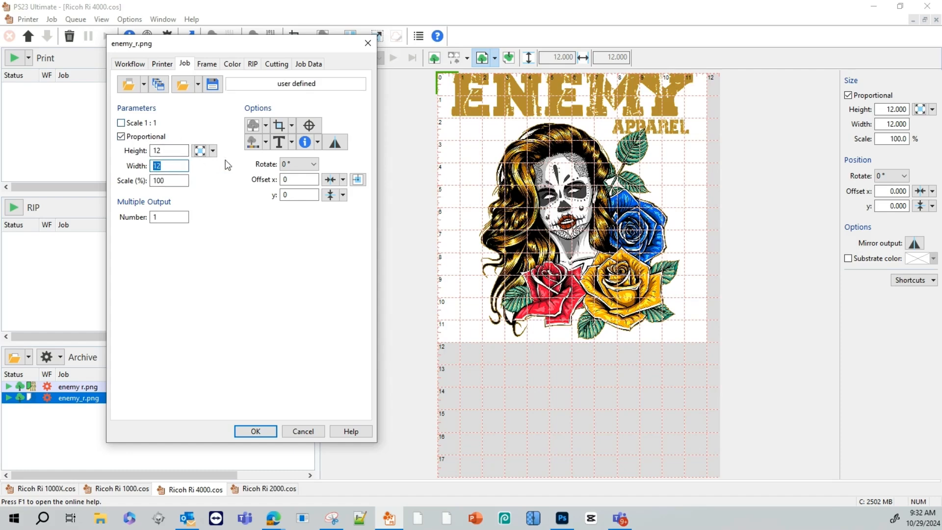
pyautogui.write('11')
pyautogui.press('BackSpace')
pyautogui.write('0')
# - Try unlocking the proportions and entering a dimension of 11, and restore proportional 1:1 scaling
pyautogui.click(121, 137)
pyautogui.click(122, 136)
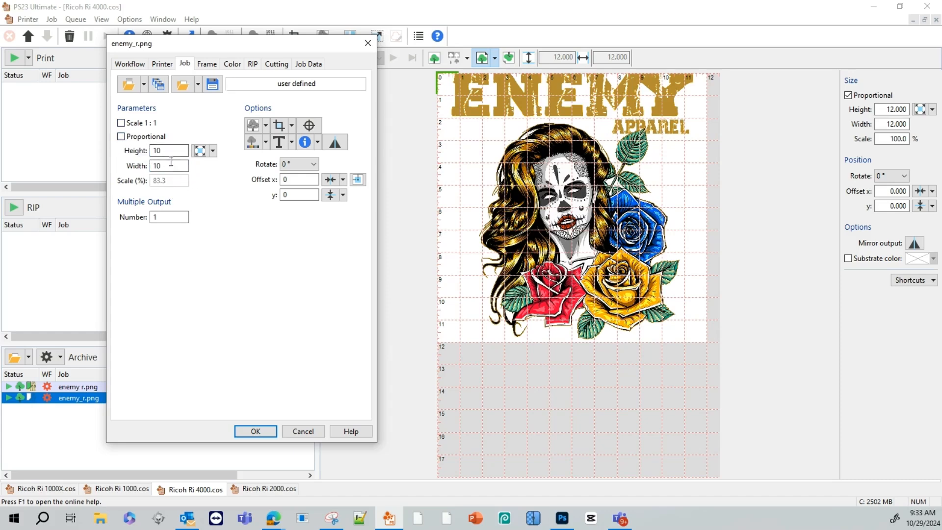
pyautogui.press('Tab')
pyautogui.write('11')
pyautogui.click(121, 136)
pyautogui.click(122, 122)
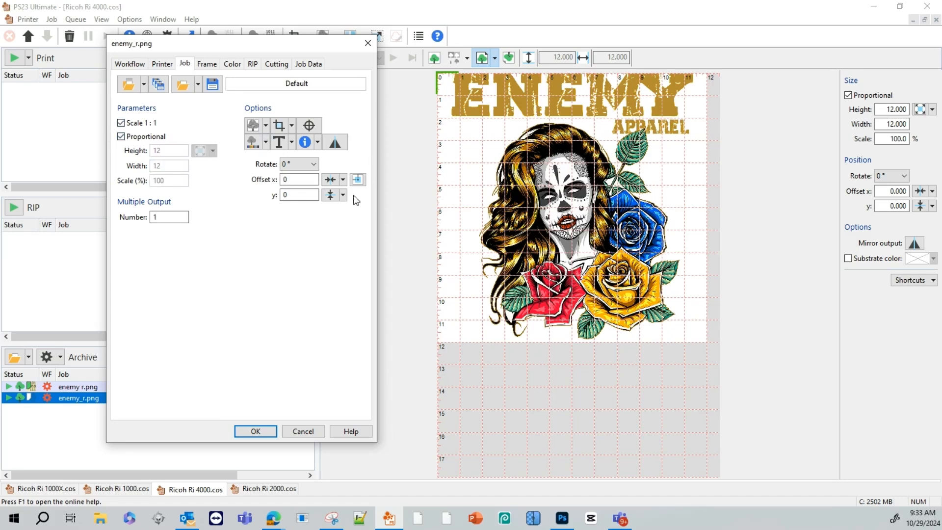
# - Review the rotation choices, center the design horizontally on the platen, and set its vertical offset to 2
pyautogui.click(313, 165)
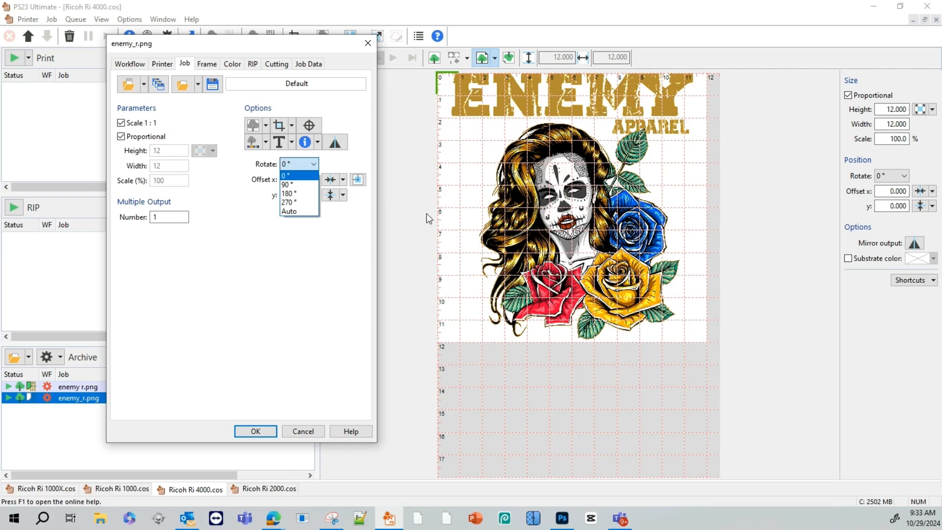
pyautogui.click(338, 240)
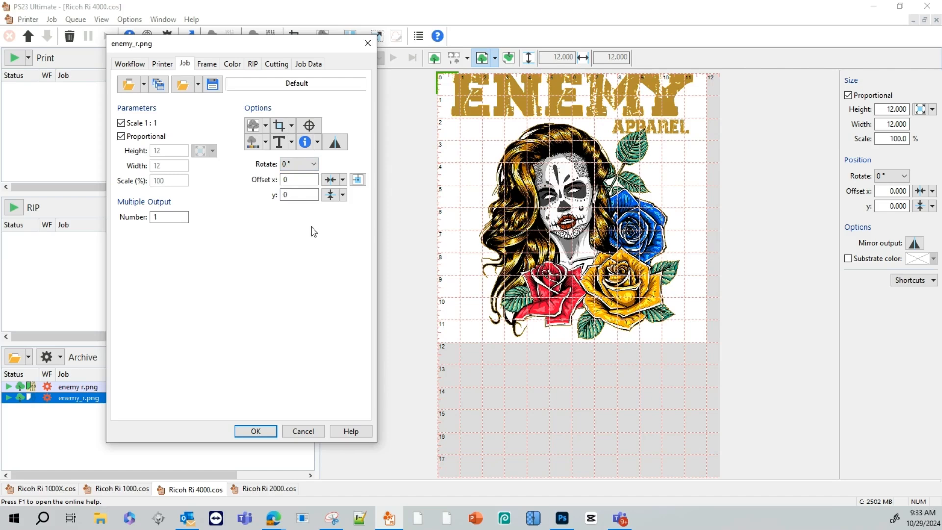
pyautogui.click(342, 180)
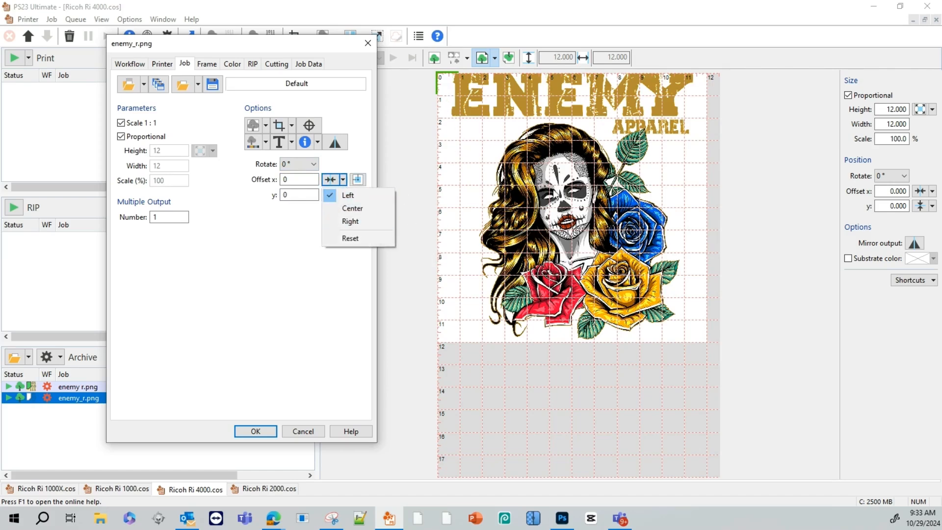
pyautogui.click(378, 208)
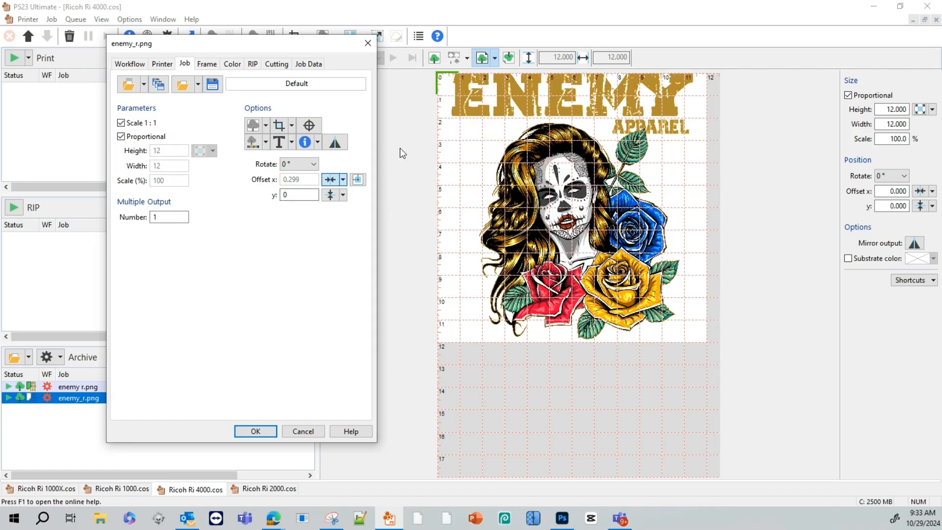
pyautogui.doubleClick(283, 195)
pyautogui.write('2')
# - Set the job's MIM combination to Dark Cotton media with the 01.SuperFine 1200x1200dpi 16Pass metamode
pyautogui.click(231, 64)
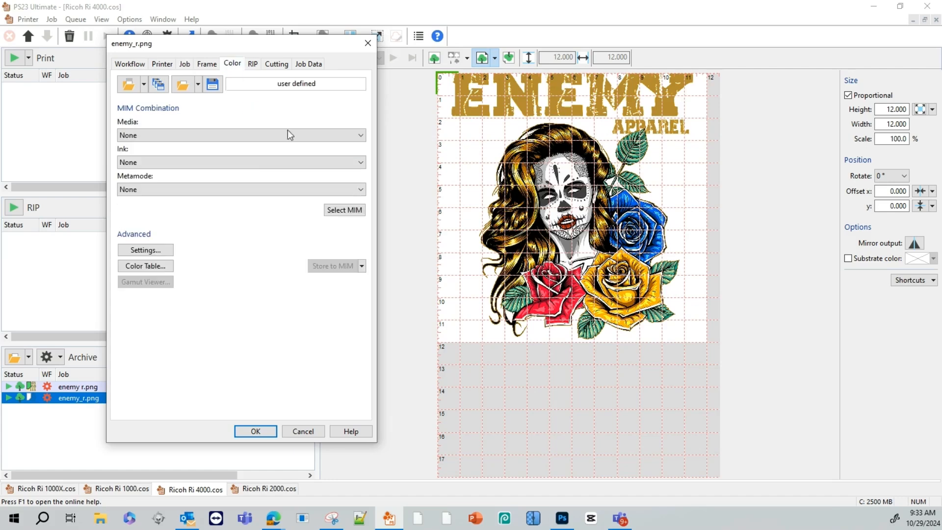
pyautogui.click(150, 135)
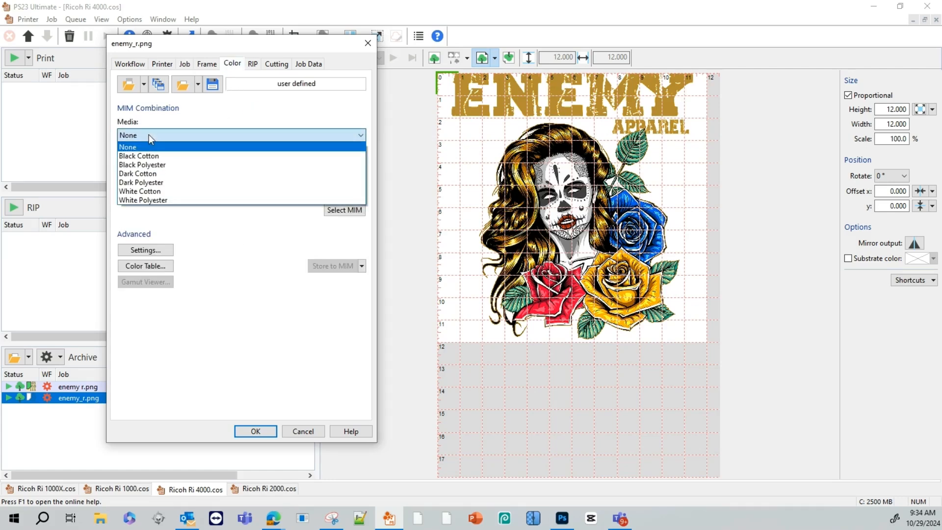
pyautogui.click(186, 174)
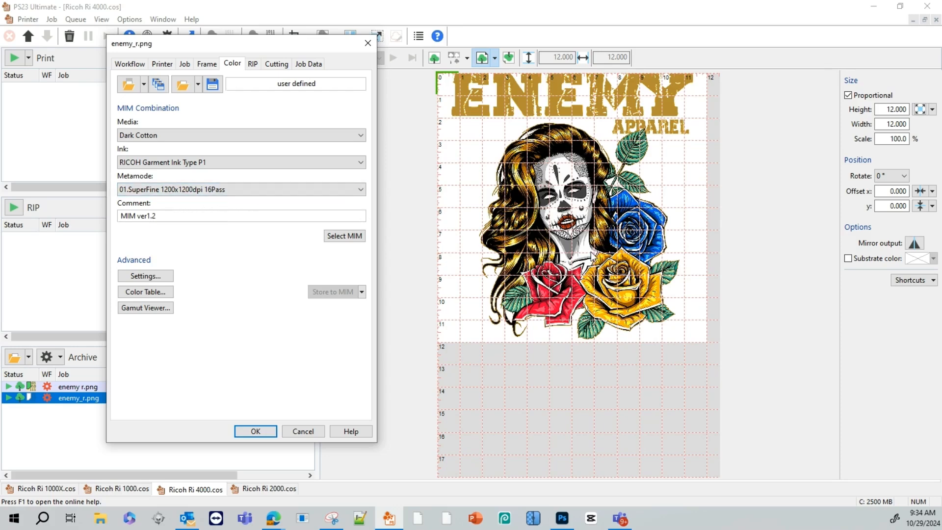
pyautogui.click(235, 186)
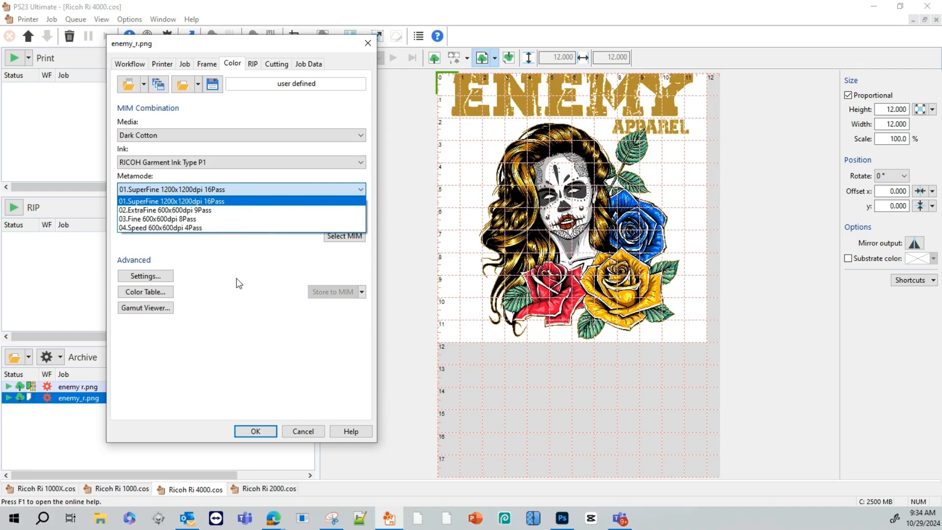
pyautogui.click(231, 206)
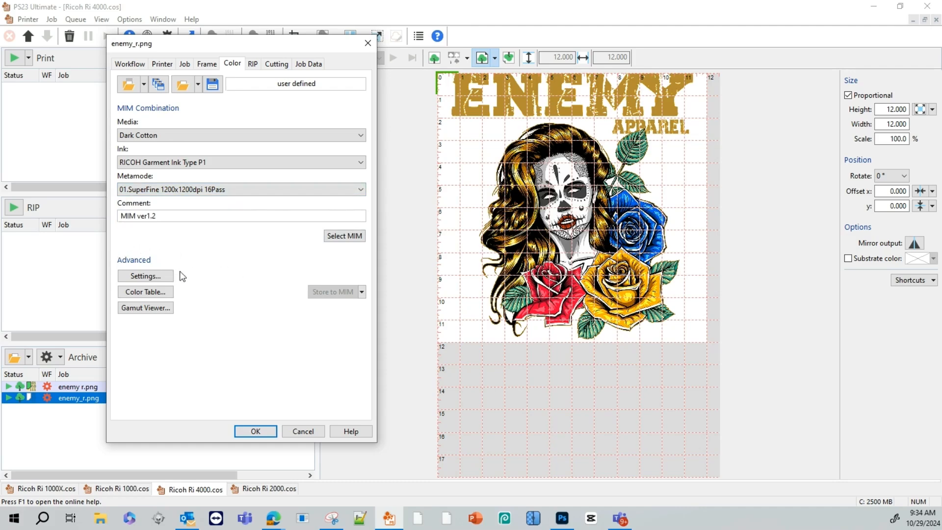
# - Open the advanced print mode settings and examine the waiting times after color and white
pyautogui.click(166, 277)
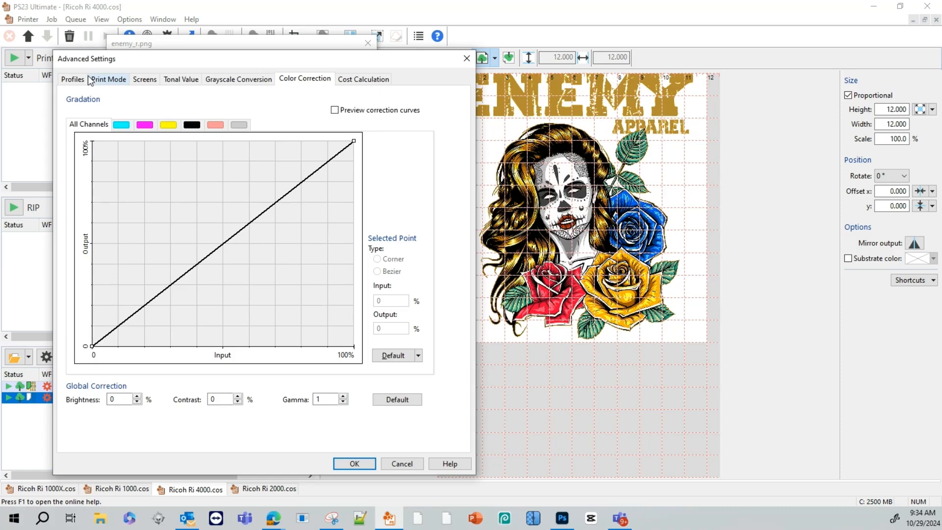
pyautogui.click(113, 80)
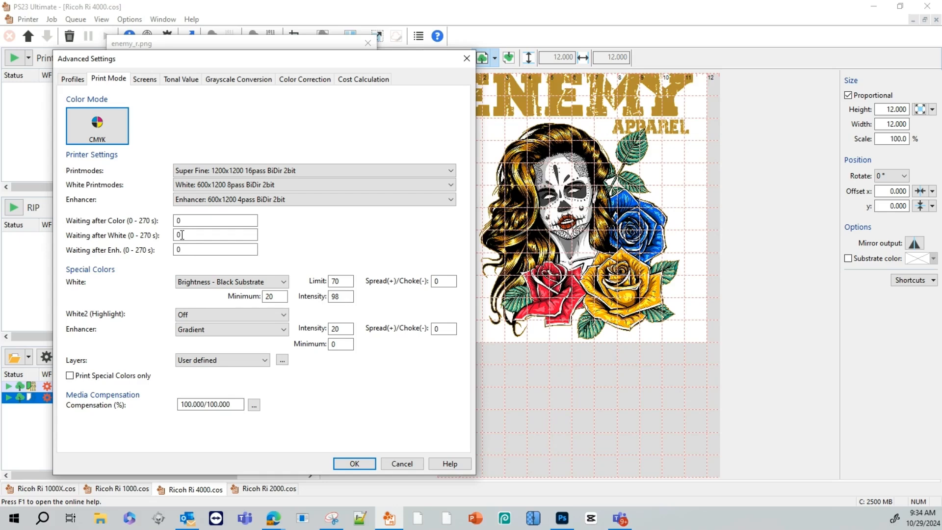
pyautogui.click(180, 219)
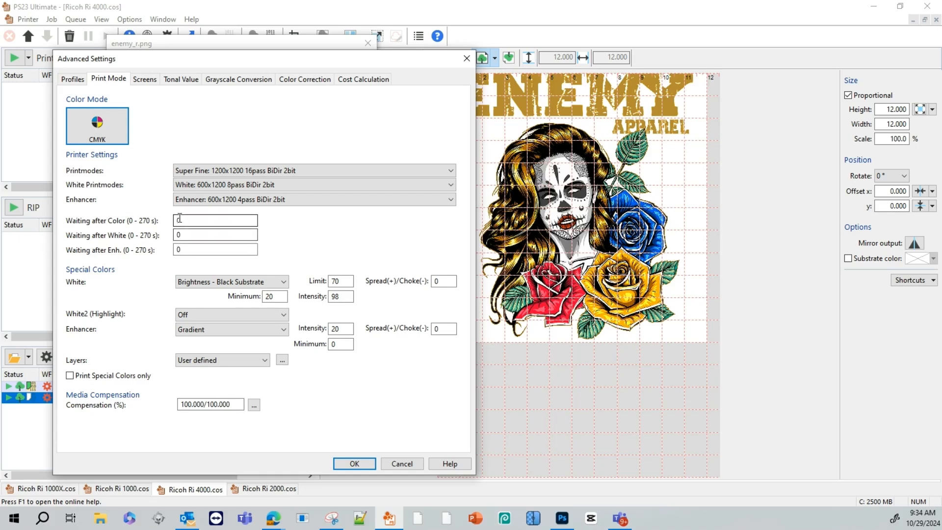
pyautogui.click(237, 234)
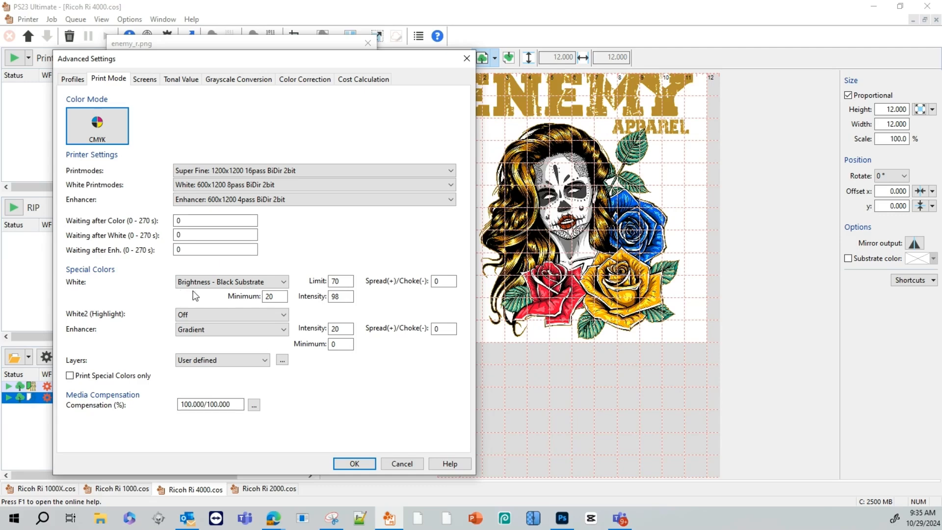
# - Try a white minimum of 0, restore it to 20, and check the color correction curves
pyautogui.doubleClick(282, 297)
pyautogui.write('0')
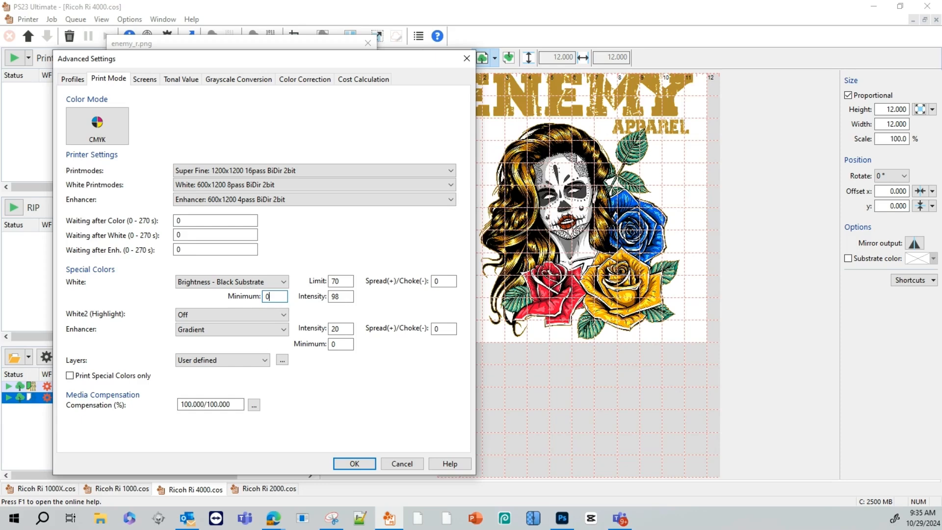
pyautogui.doubleClick(265, 297)
pyautogui.click(309, 80)
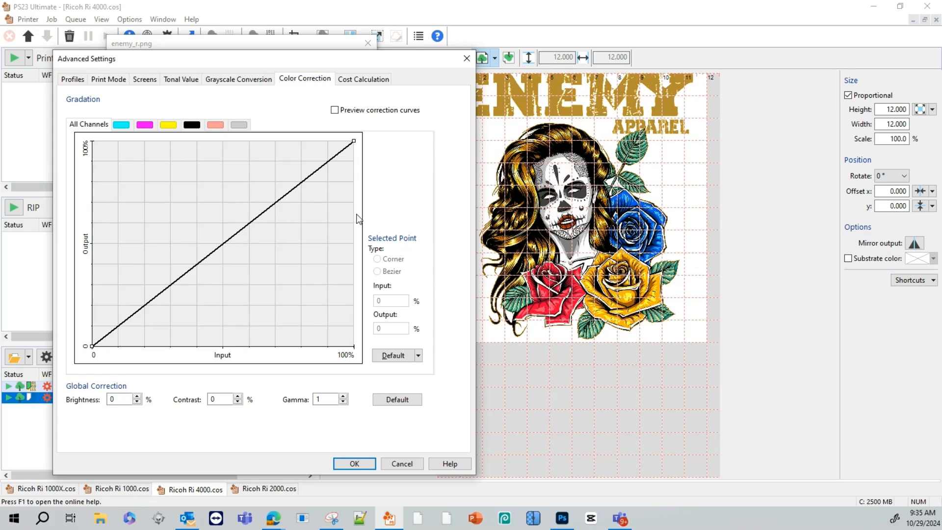
pyautogui.click(109, 79)
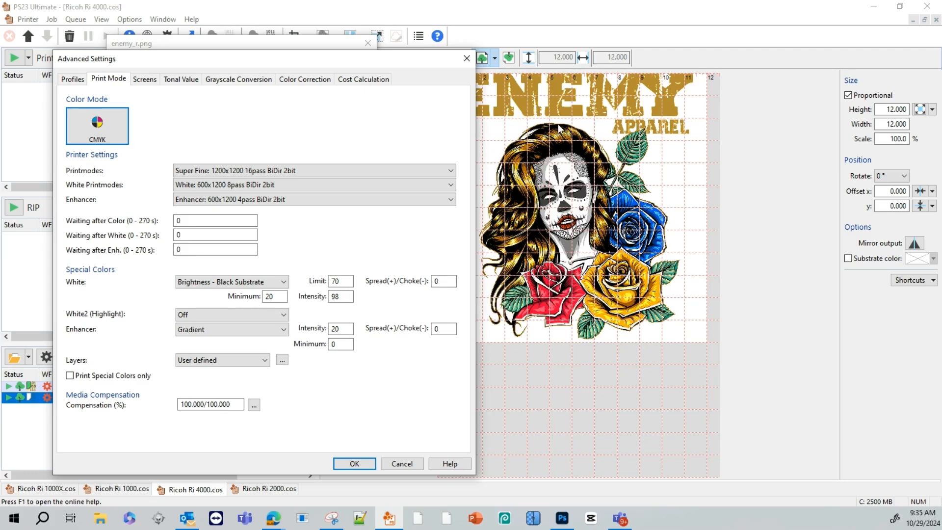
# - Set the white layer's spread/choke to -2, and set White2 (Highlight) to Filling with a spread/choke of -2
pyautogui.doubleClick(433, 282)
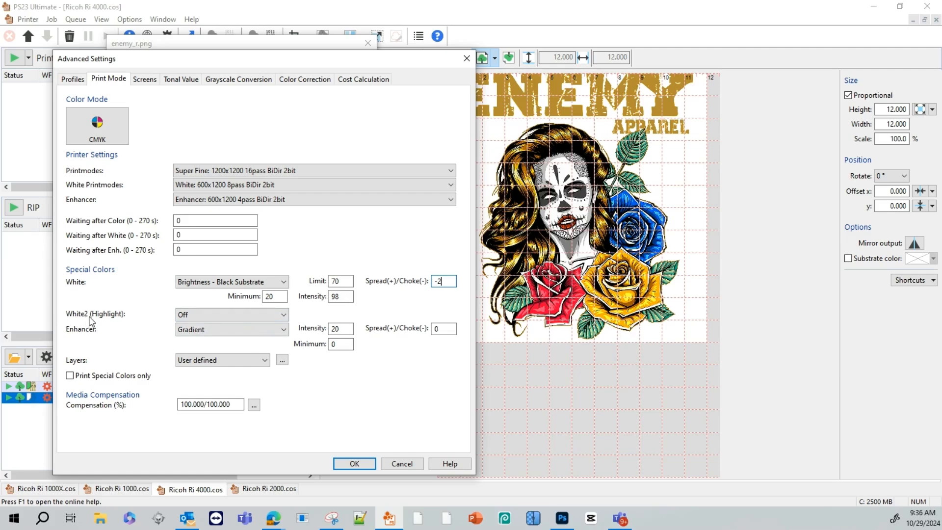
pyautogui.click(221, 314)
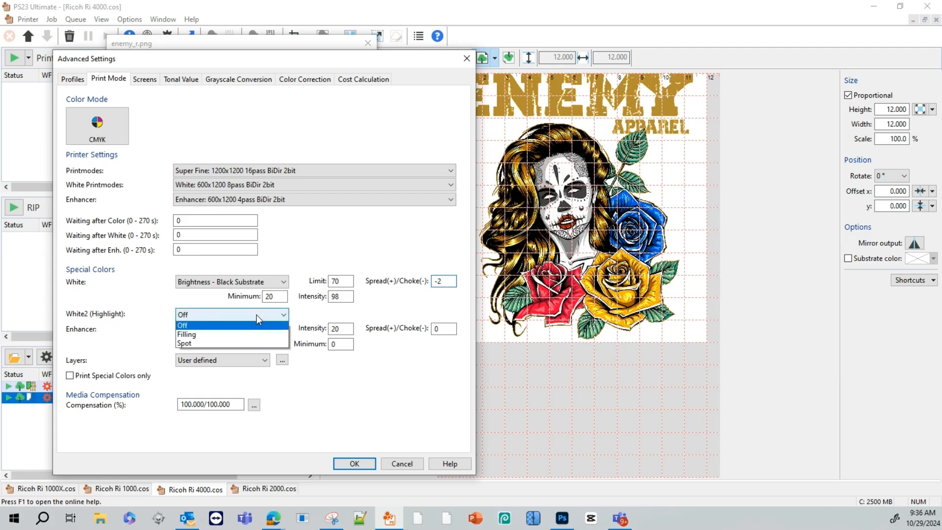
pyautogui.click(222, 336)
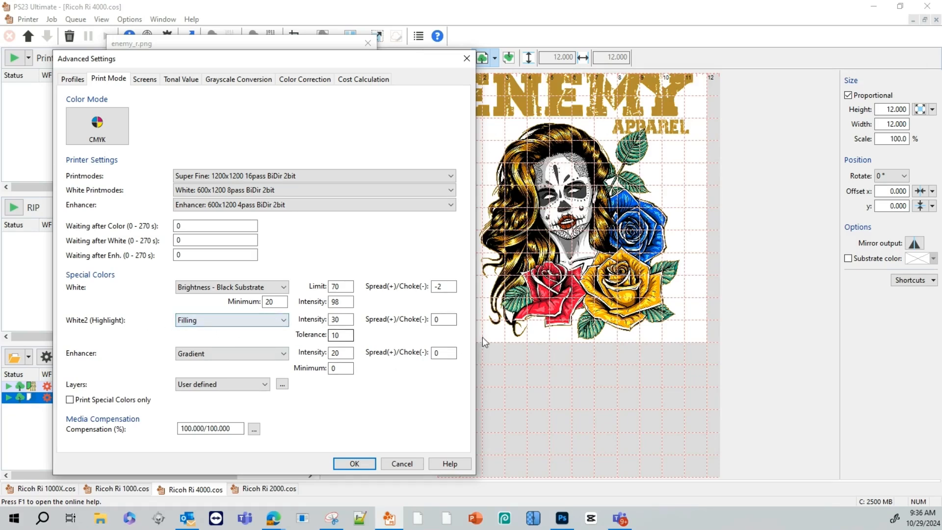
pyautogui.doubleClick(433, 319)
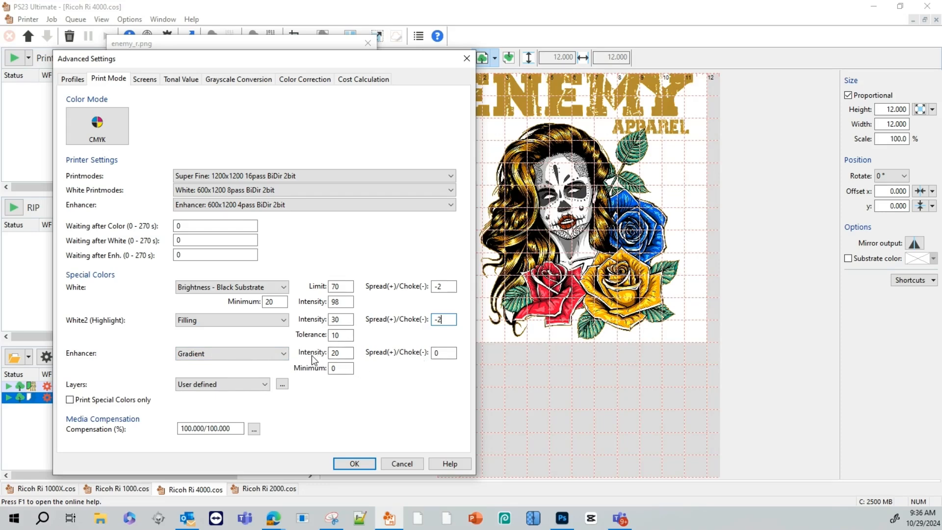
# - Set the enhancer intensity to 30 and check the channels and pass counts in the layer definition
pyautogui.doubleClick(342, 353)
pyautogui.write('3')
pyautogui.click(283, 385)
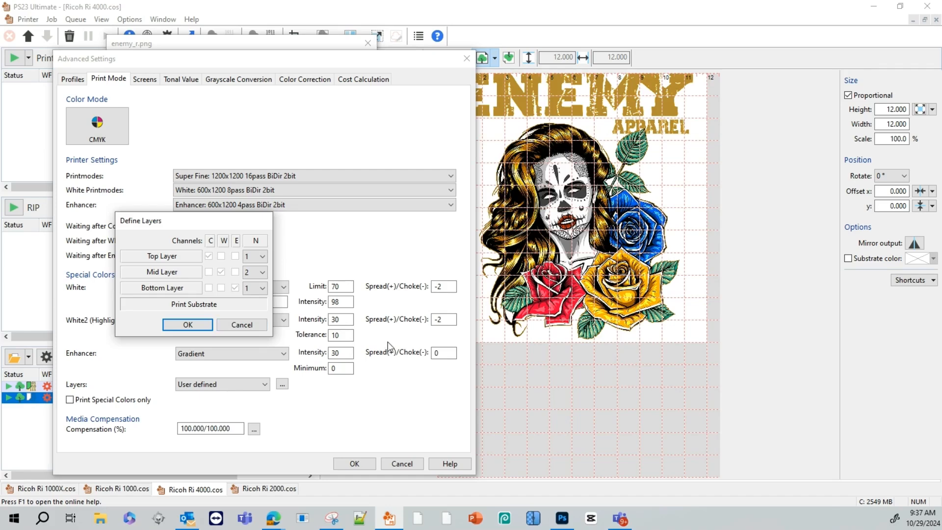
pyautogui.click(262, 256)
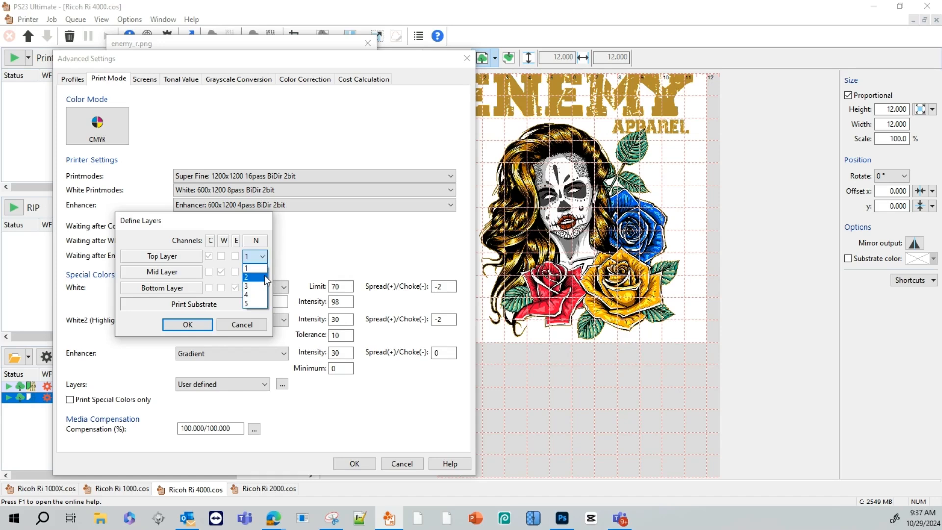
pyautogui.click(343, 251)
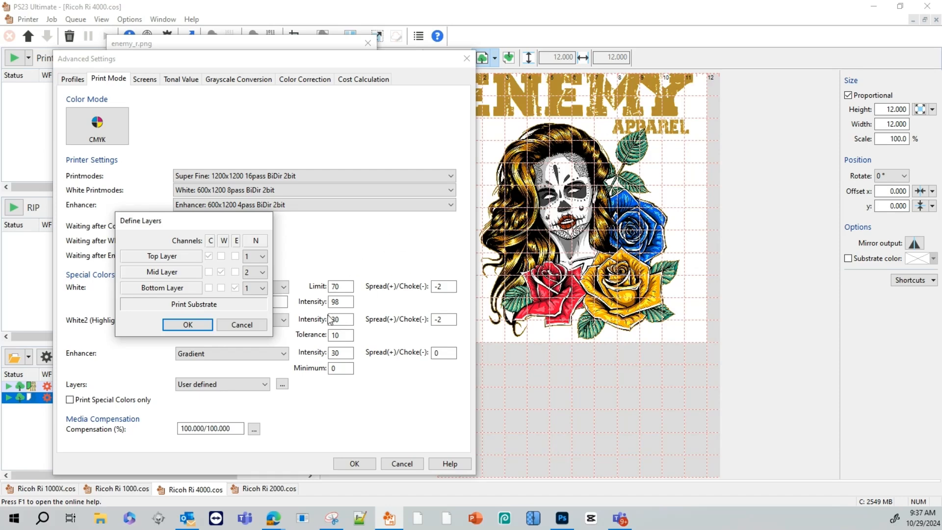
pyautogui.click(242, 325)
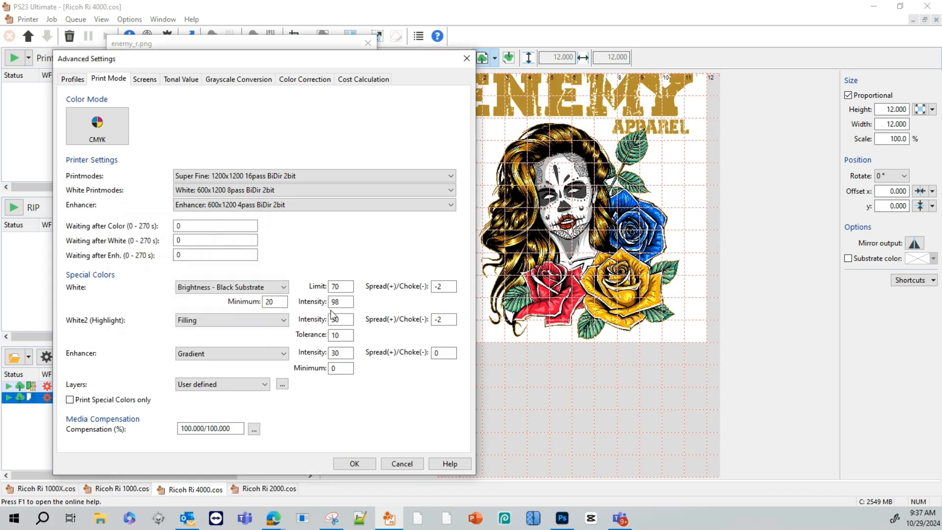
# - Check the color correction's gradation and gamma, and accept the advanced settings
pyautogui.click(306, 80)
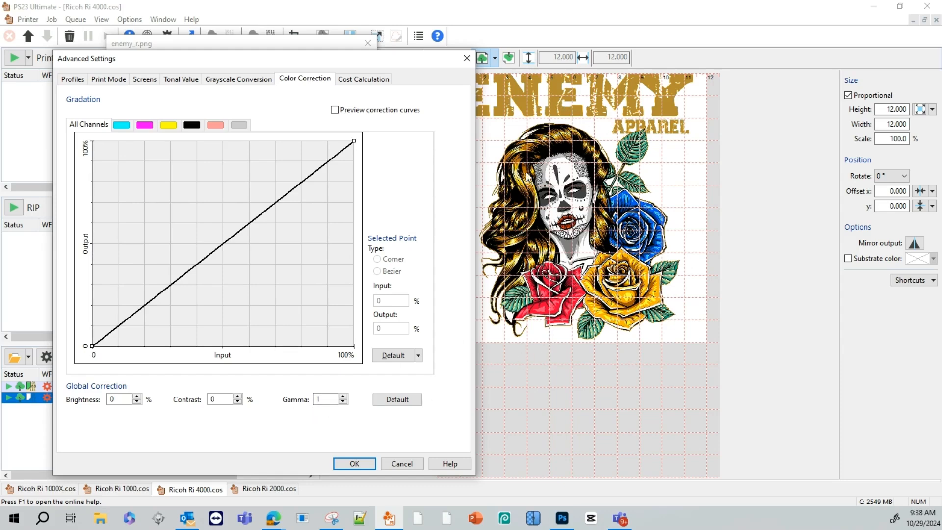
pyautogui.click(328, 400)
pyautogui.click(366, 467)
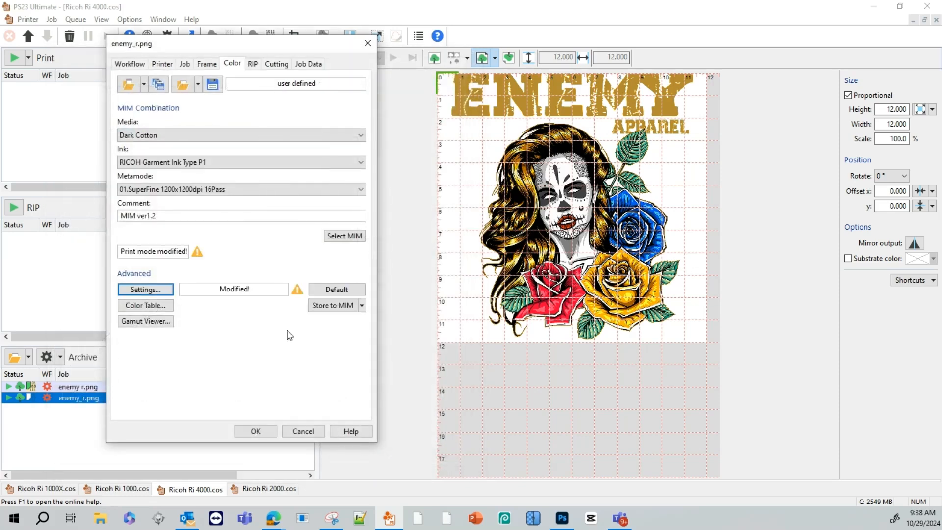
# - Enable the use of document transparency in the RIP output opacity options and save the job settings
pyautogui.click(253, 64)
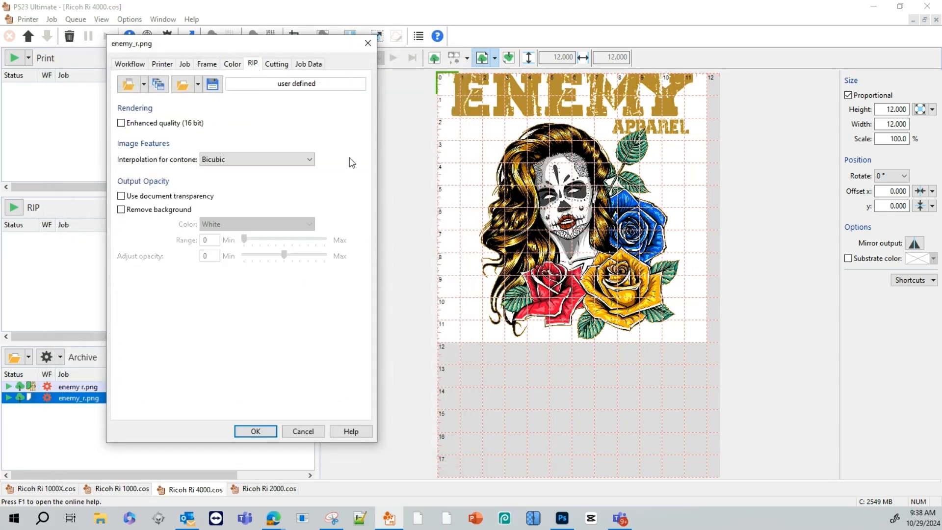
pyautogui.click(121, 196)
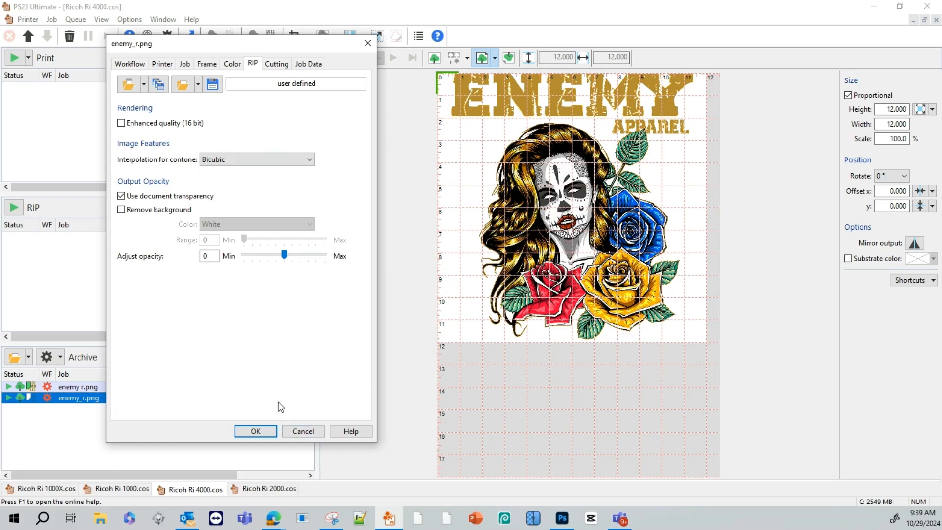
pyautogui.hotkey('ctrl', 'Tab')
pyautogui.click(256, 432)
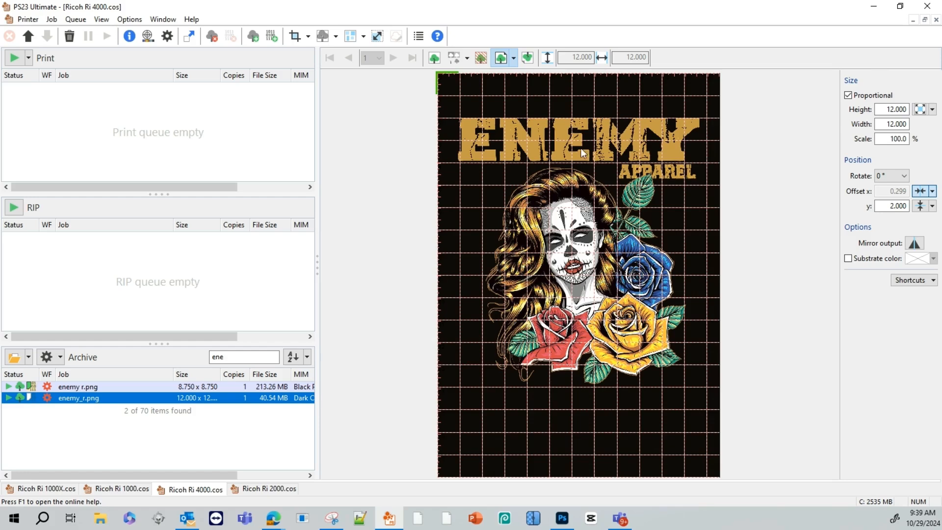
# - Crop the graphic to about 10.895 wide and 11.870 high, starting about 0.570 across at its upper edge, and recentre it horizontally on the platen
pyautogui.click(547, 142)
pyautogui.click(308, 37)
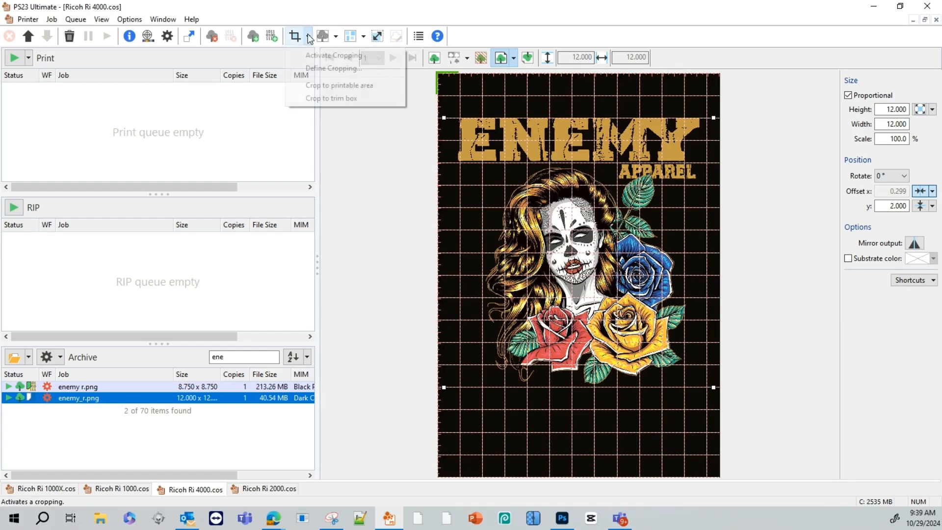
pyautogui.click(377, 73)
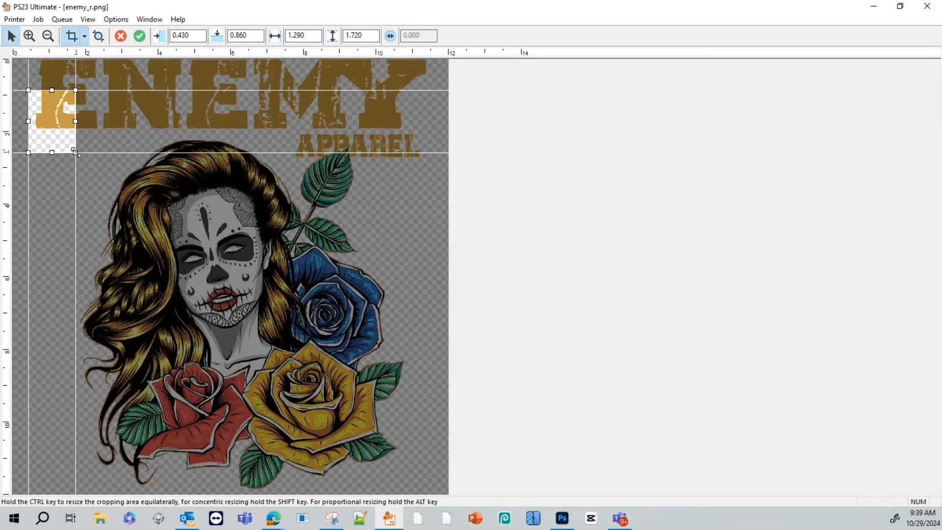
pyautogui.moveTo(75, 152); pyautogui.dragTo(429, 490)
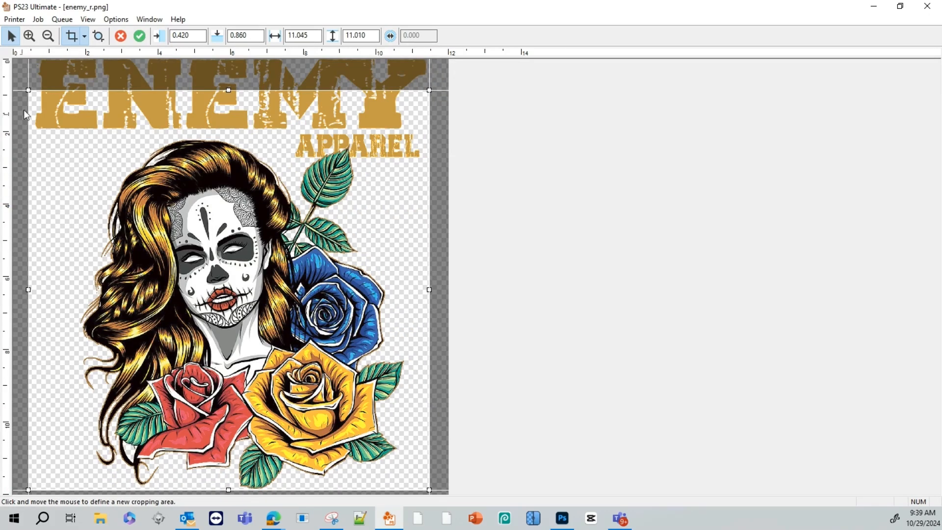
pyautogui.moveTo(27, 90); pyautogui.dragTo(31, 47)
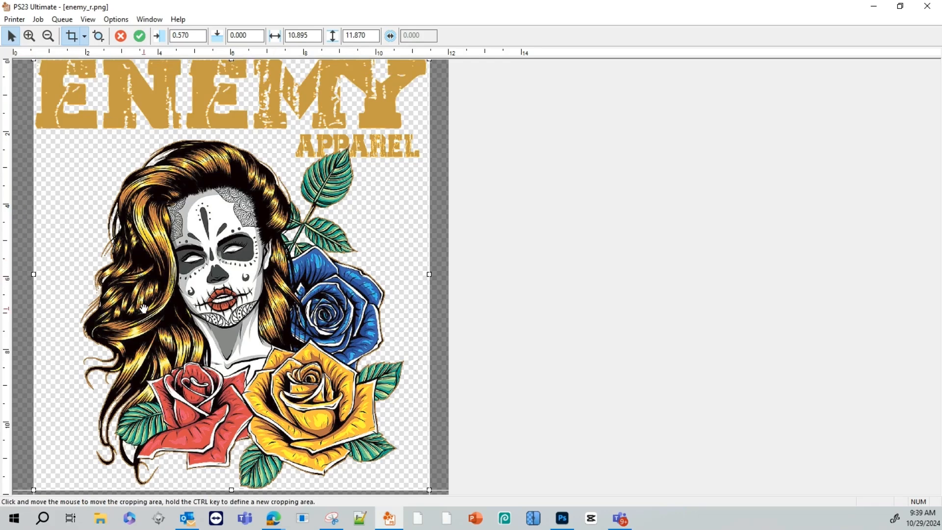
pyautogui.click(140, 36)
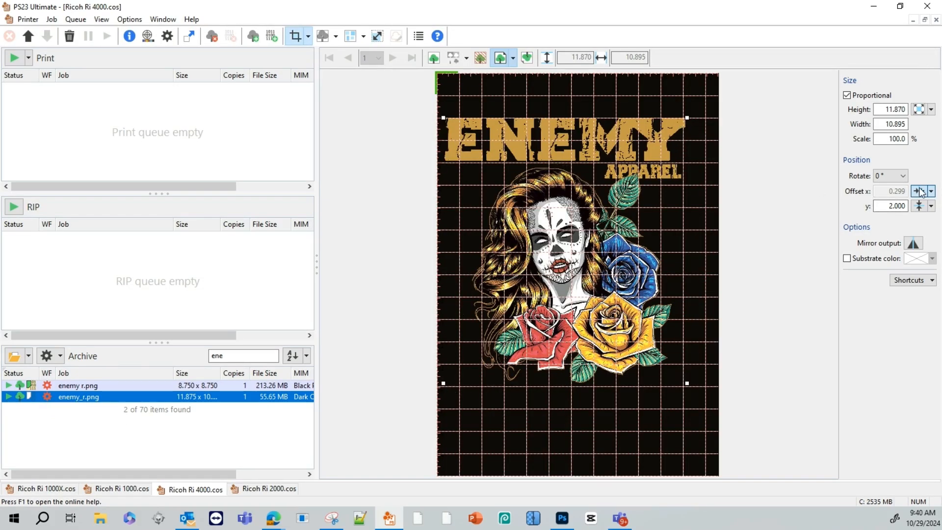
pyautogui.click(919, 192)
pyautogui.click(921, 191)
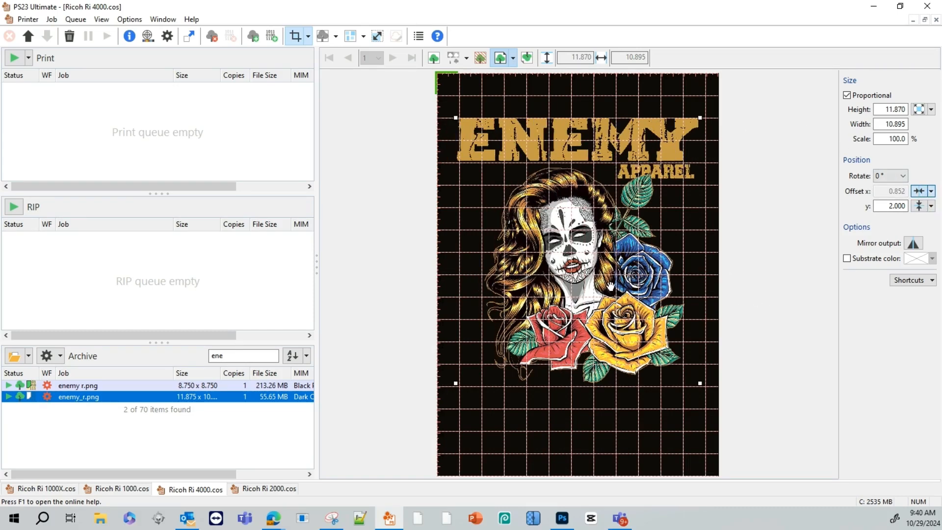
# - Examine the cropped job in the original image, print simulation, job placement and printer-orientation previews
pyautogui.click(433, 60)
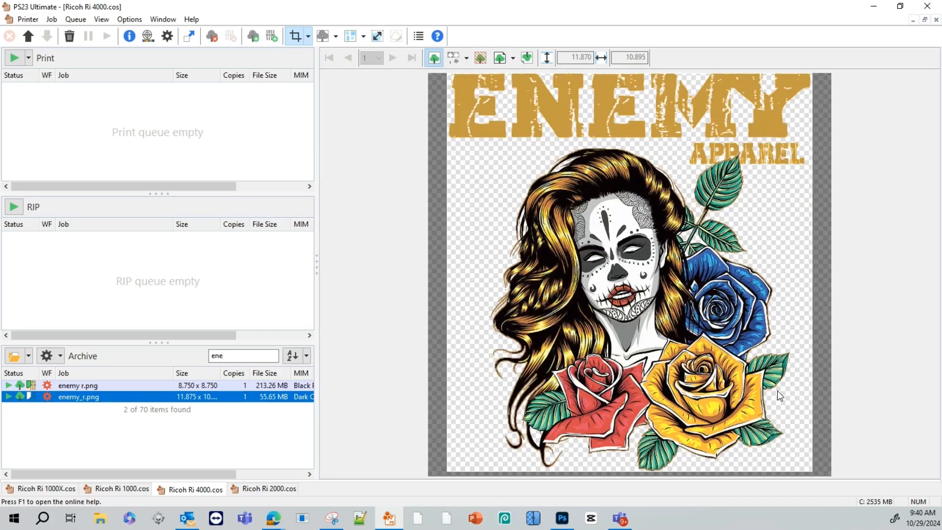
pyautogui.click(482, 58)
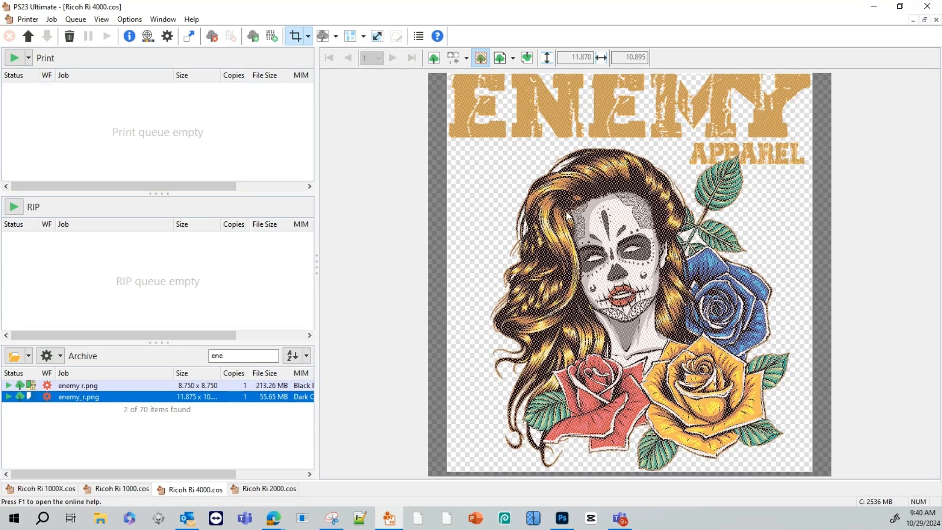
pyautogui.click(500, 58)
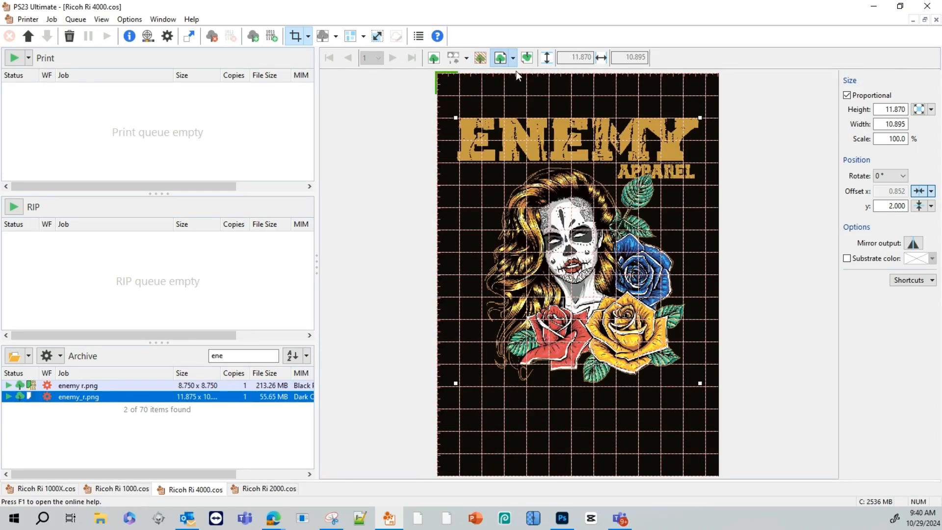
pyautogui.click(513, 58)
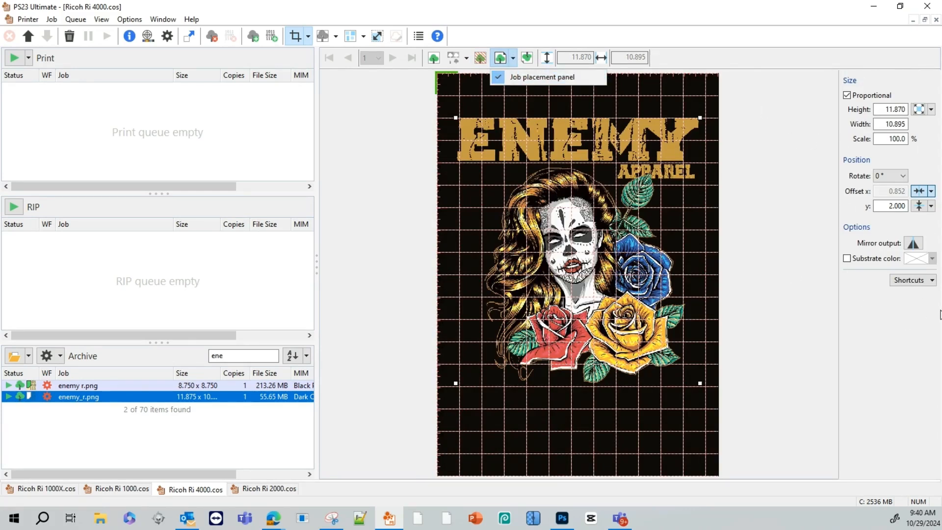
pyautogui.click(774, 166)
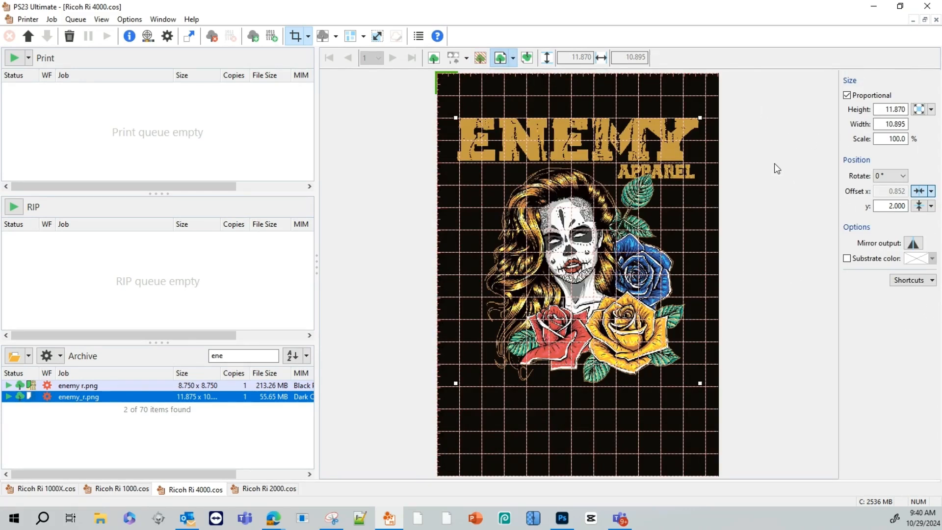
pyautogui.click(528, 58)
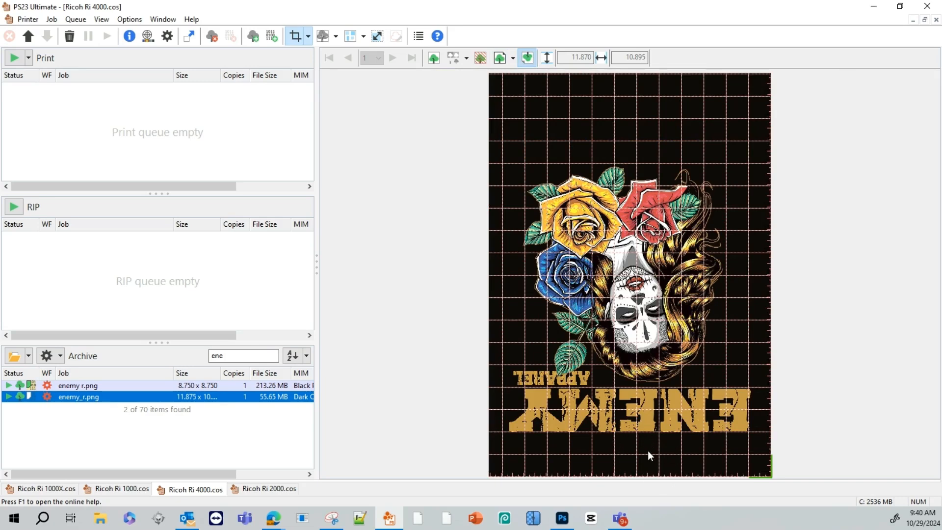
pyautogui.click(502, 59)
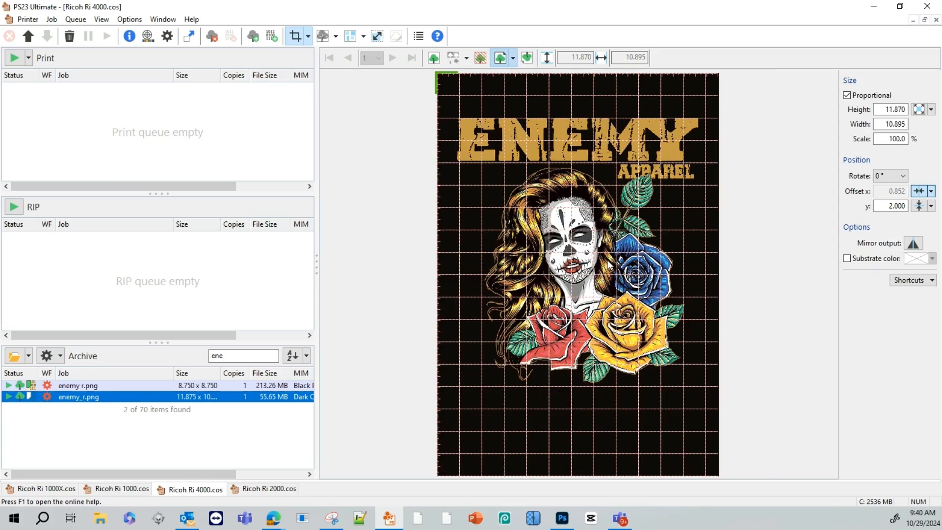
# - Open the enemy_r job's advanced color correction settings beside its large preview
pyautogui.click(576, 249)
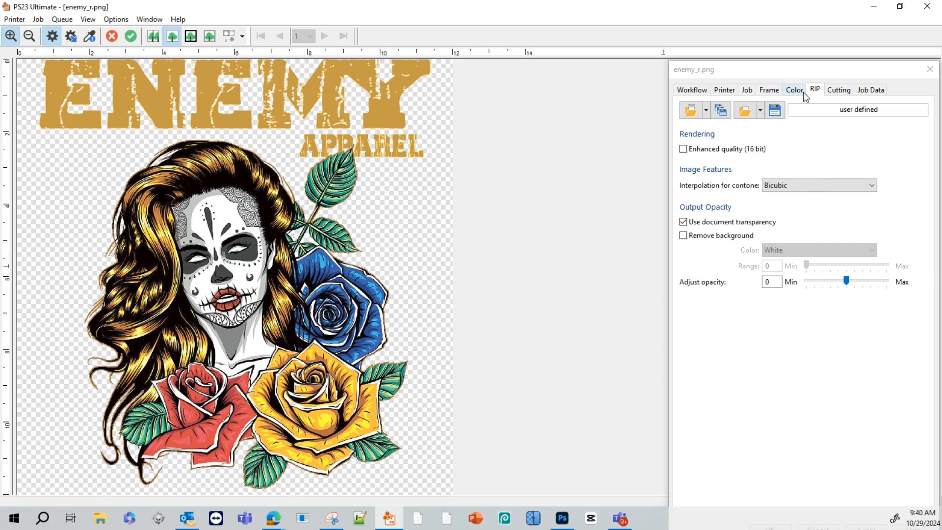
pyautogui.click(800, 93)
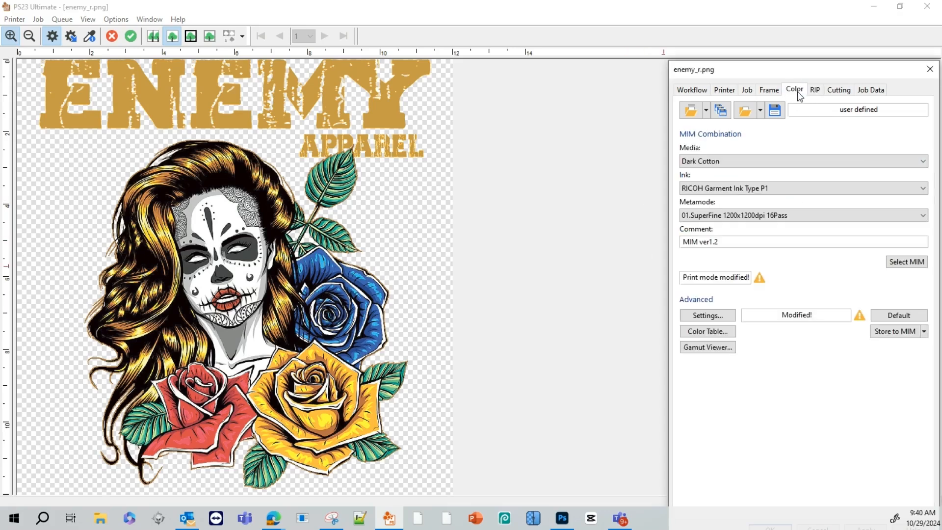
pyautogui.click(706, 319)
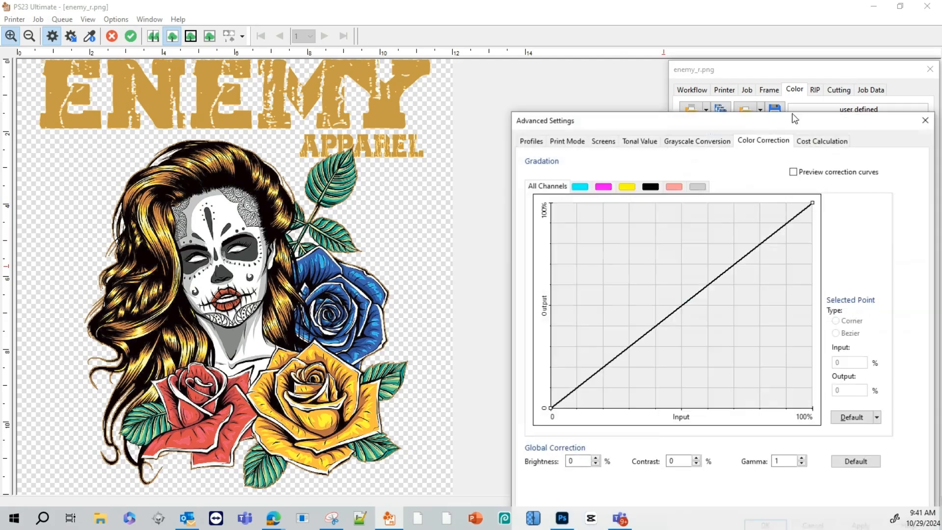
pyautogui.moveTo(720, 126); pyautogui.dragTo(710, 59)
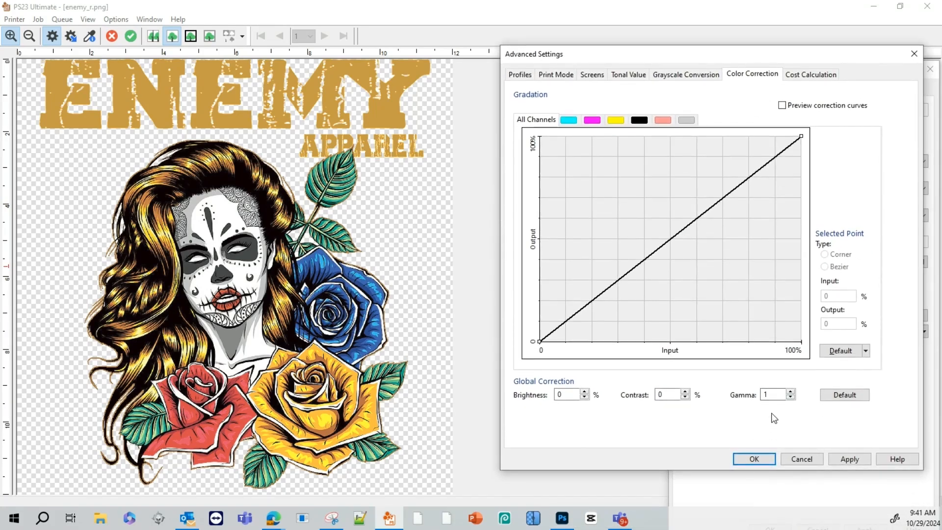
# - Try a global gamma of 0.5 on the preview and restore it to 1
pyautogui.doubleClick(774, 394)
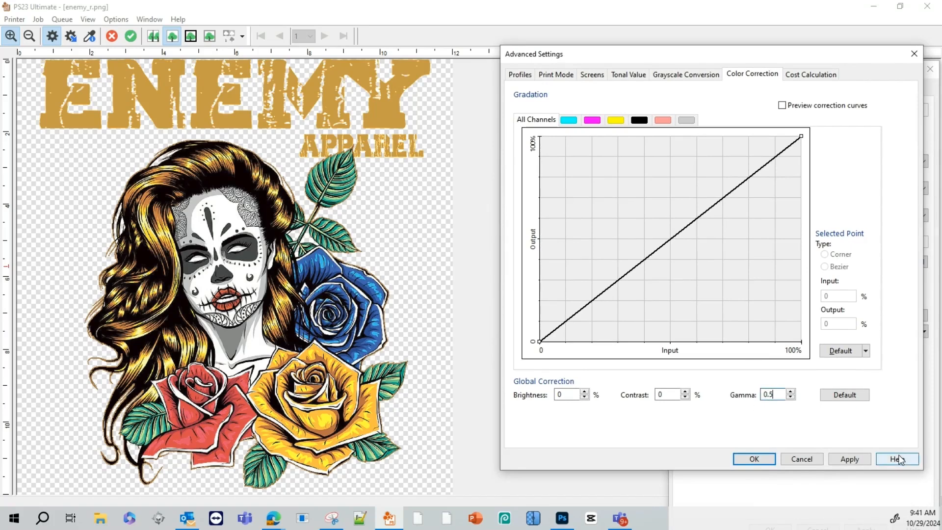
pyautogui.click(848, 461)
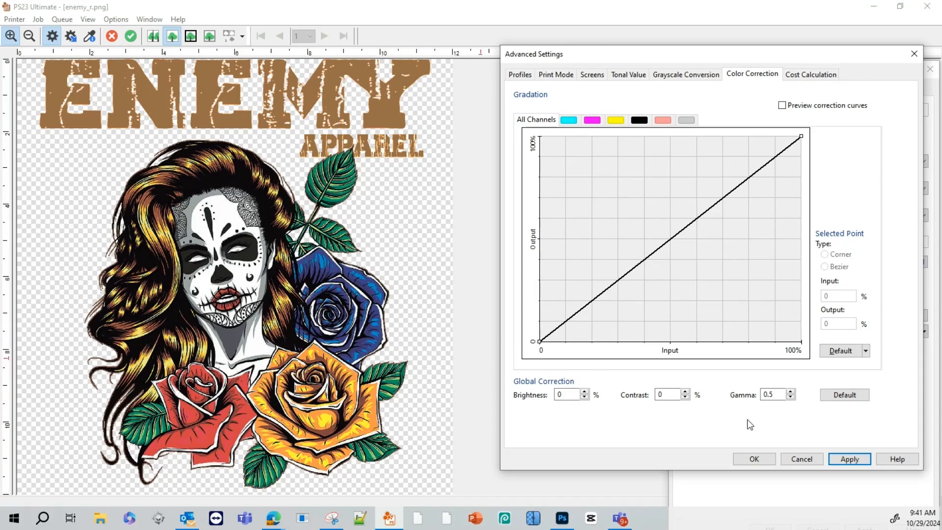
pyautogui.click(776, 397)
# - Compare global contrast values of 50 and -50 on the preview, and restore the contrast to 0
pyautogui.click(669, 394)
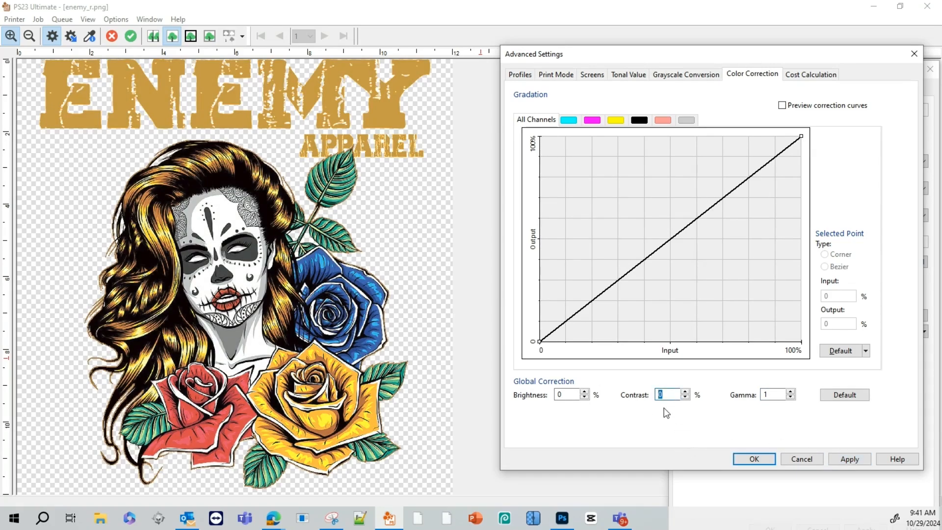
pyautogui.write('50')
pyautogui.click(839, 461)
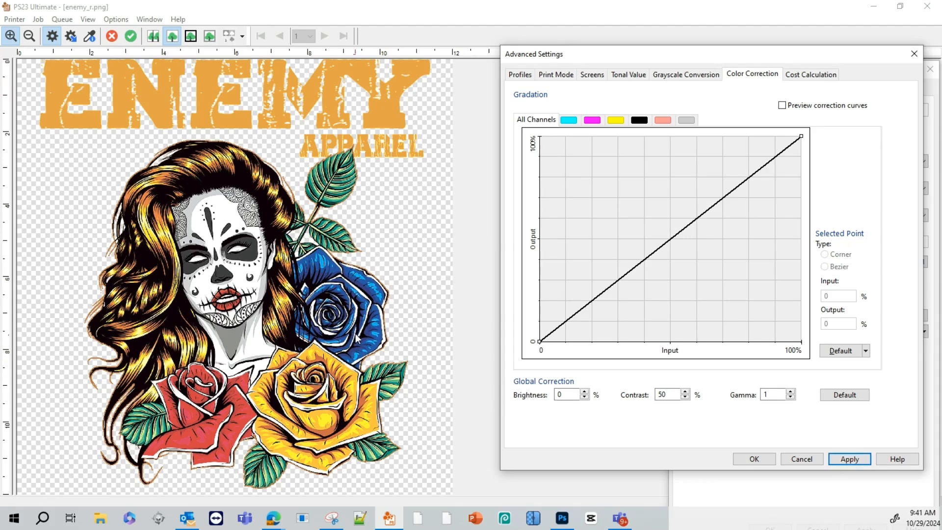
pyautogui.doubleClick(667, 395)
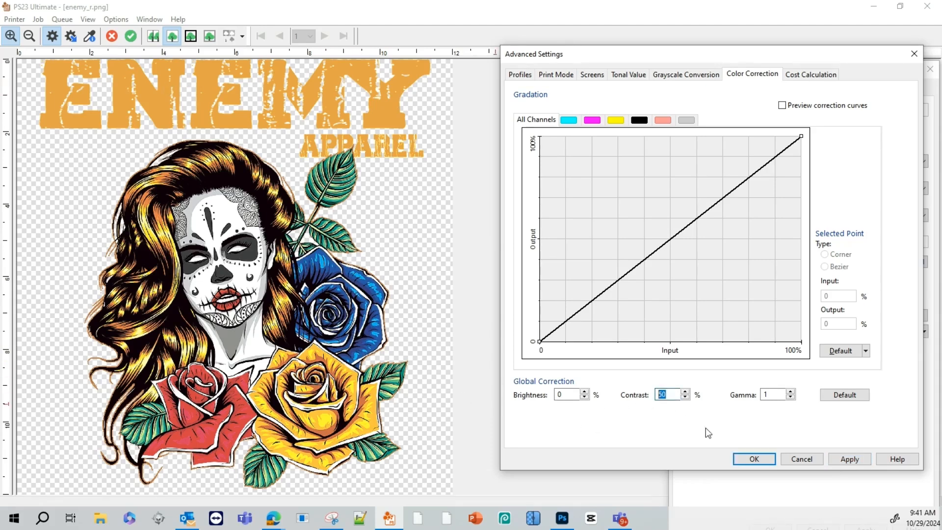
pyautogui.write('-')
pyautogui.click(848, 460)
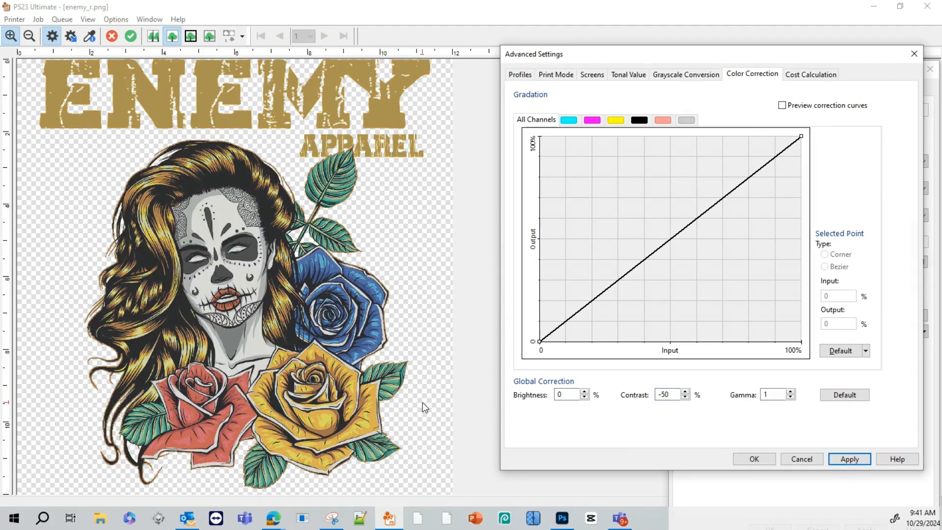
pyautogui.doubleClick(670, 395)
pyautogui.write('0')
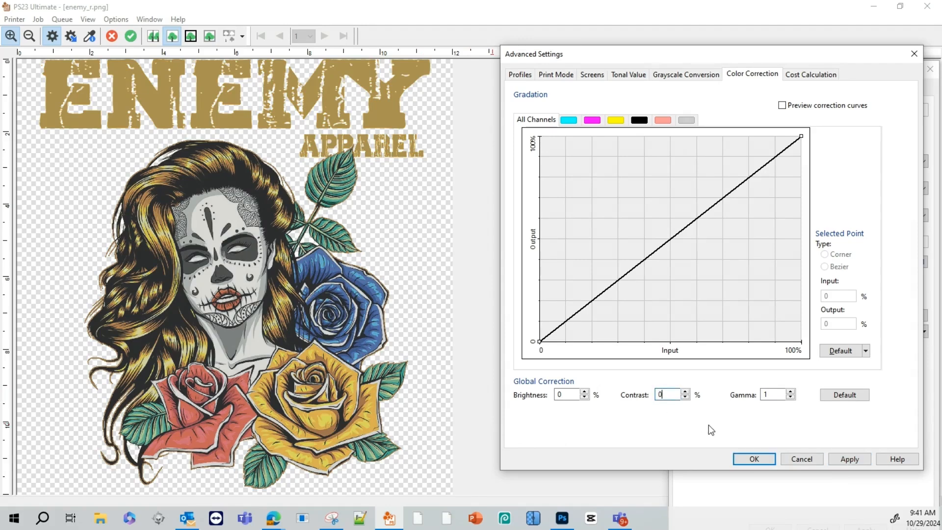
pyautogui.click(849, 459)
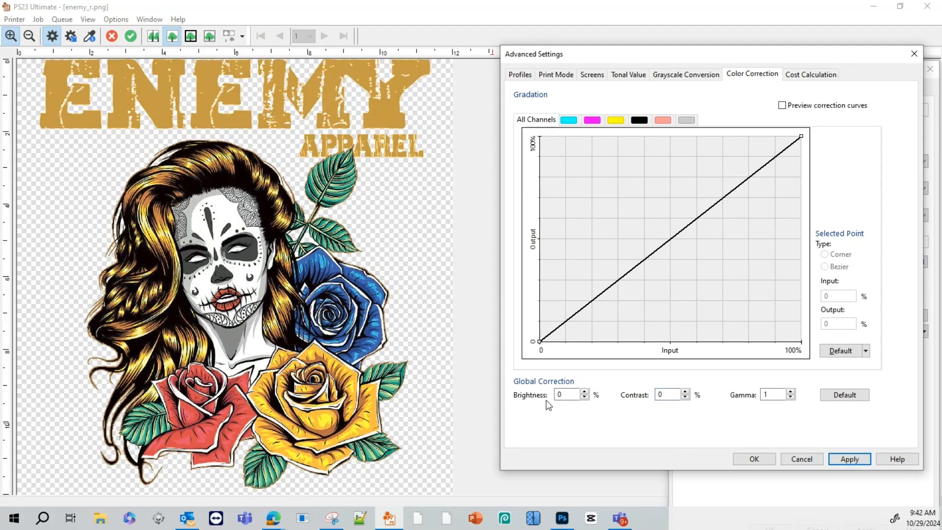
# - Compare global brightness values of 50 and -50 on the preview, and restore the brightness to 0
pyautogui.doubleClick(564, 396)
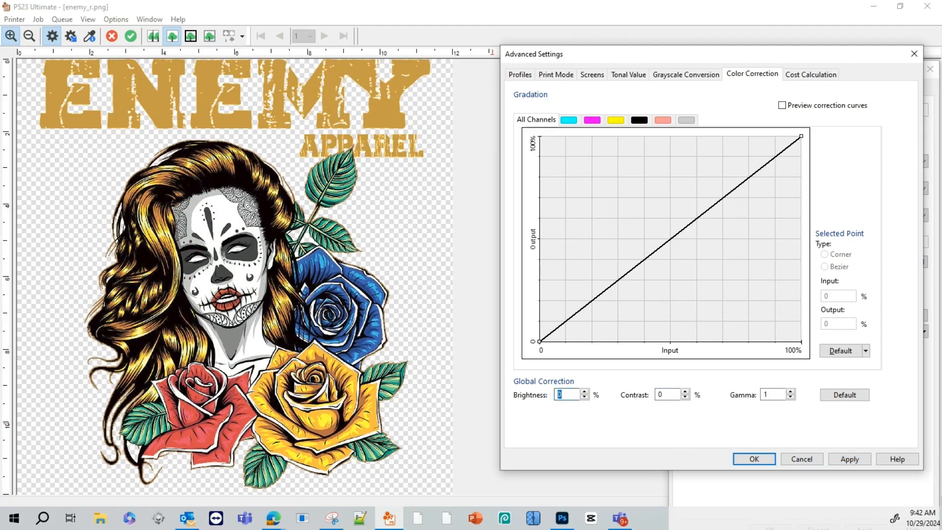
pyautogui.write('50')
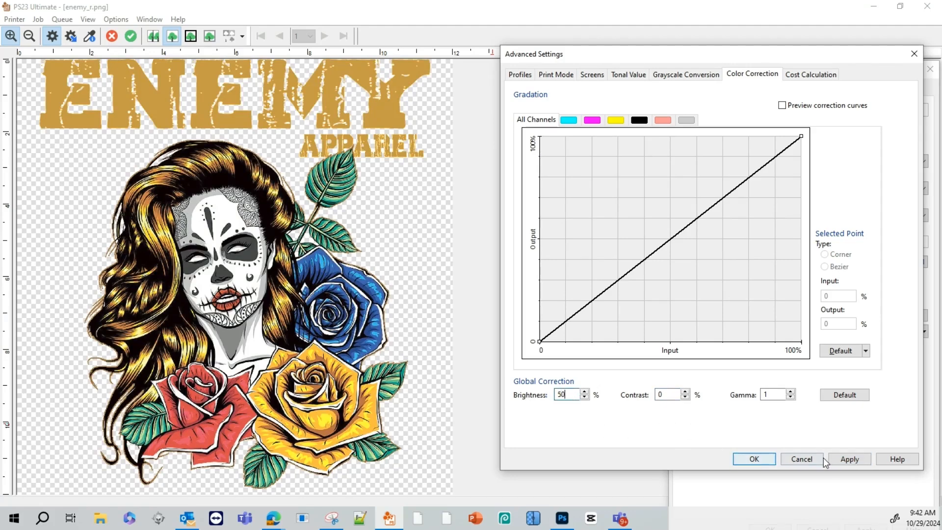
pyautogui.click(844, 460)
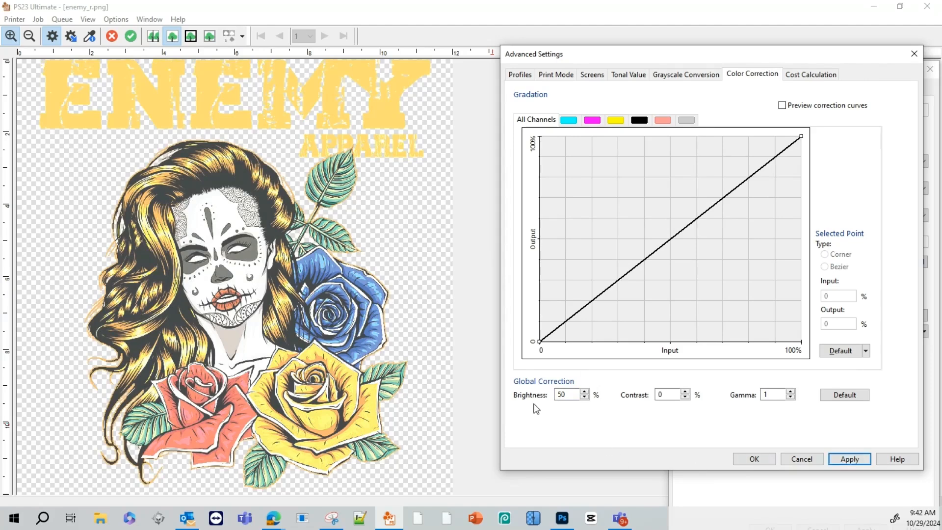
pyautogui.doubleClick(558, 397)
pyautogui.write('-50')
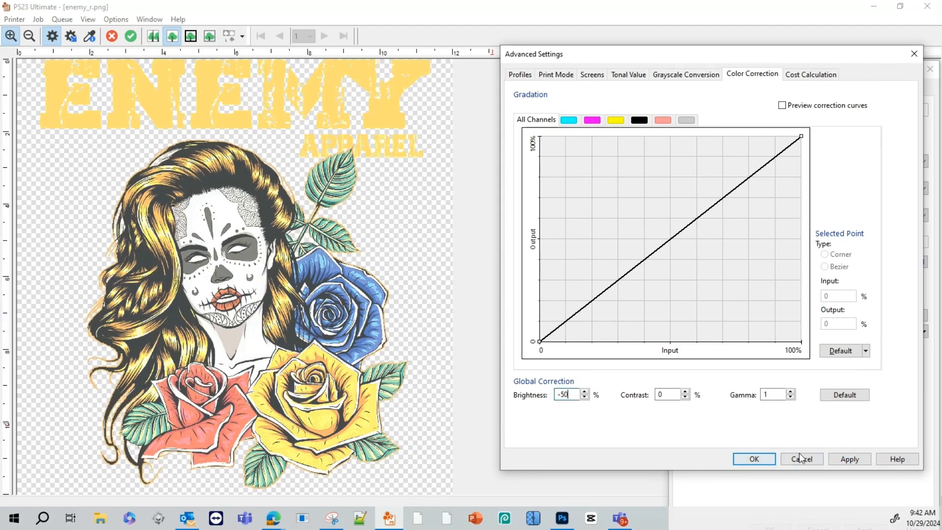
pyautogui.click(842, 461)
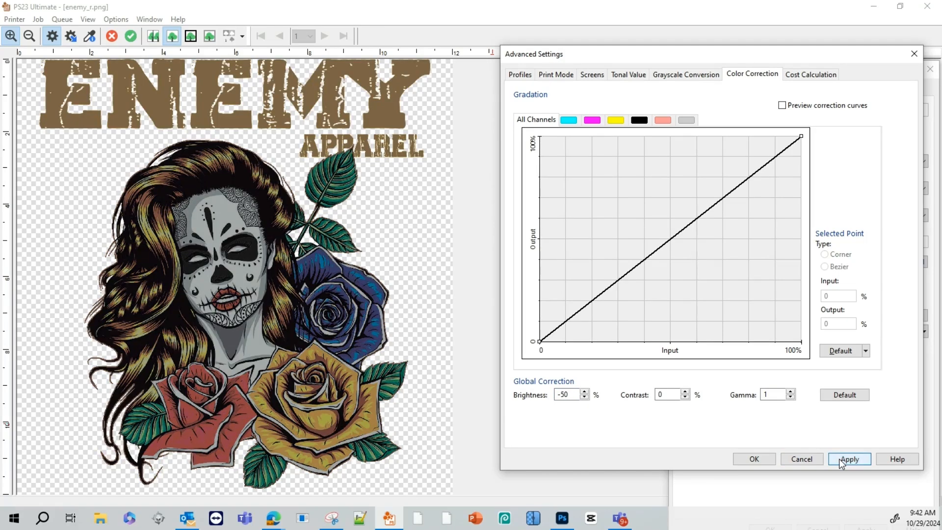
pyautogui.moveTo(572, 395); pyautogui.dragTo(554, 398)
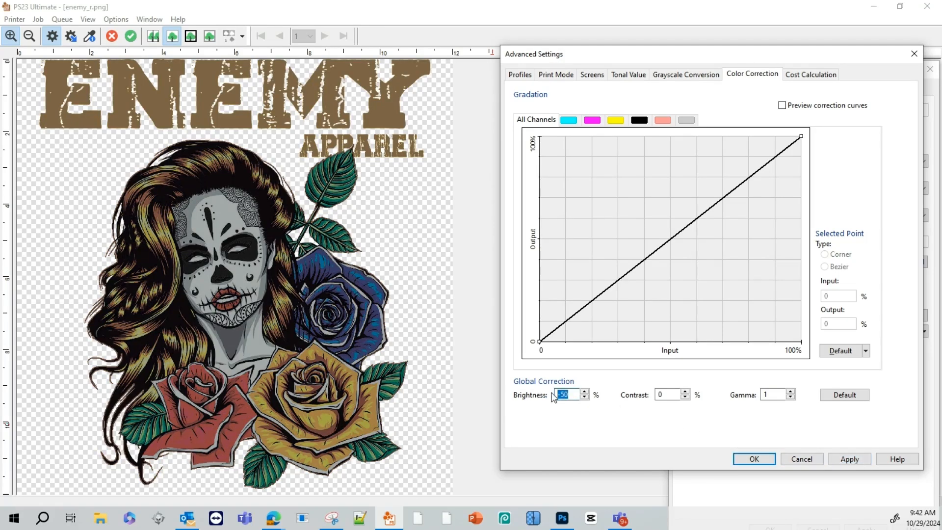
pyautogui.write('0')
pyautogui.click(836, 459)
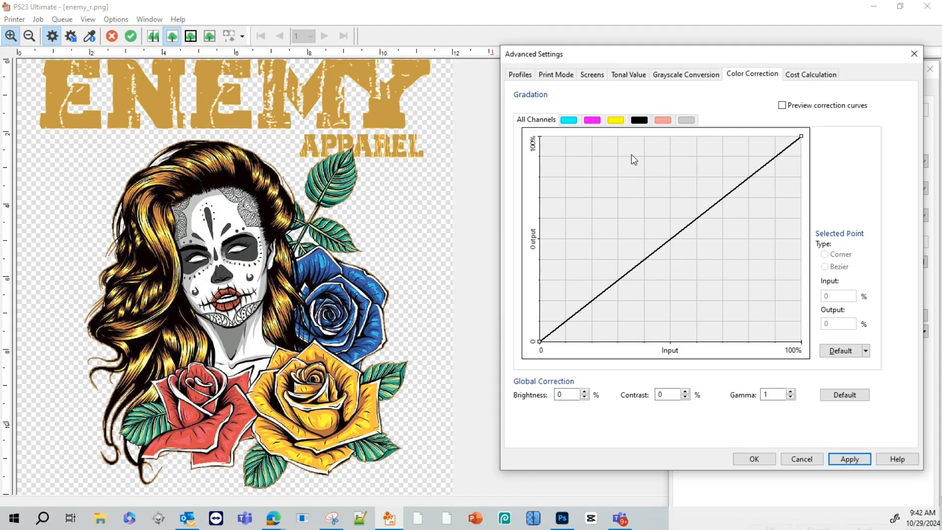
# - Try a yellow channel gradation point at 49.9% input and 100% output, reset the curve, and leave the job settings without saving
pyautogui.click(616, 120)
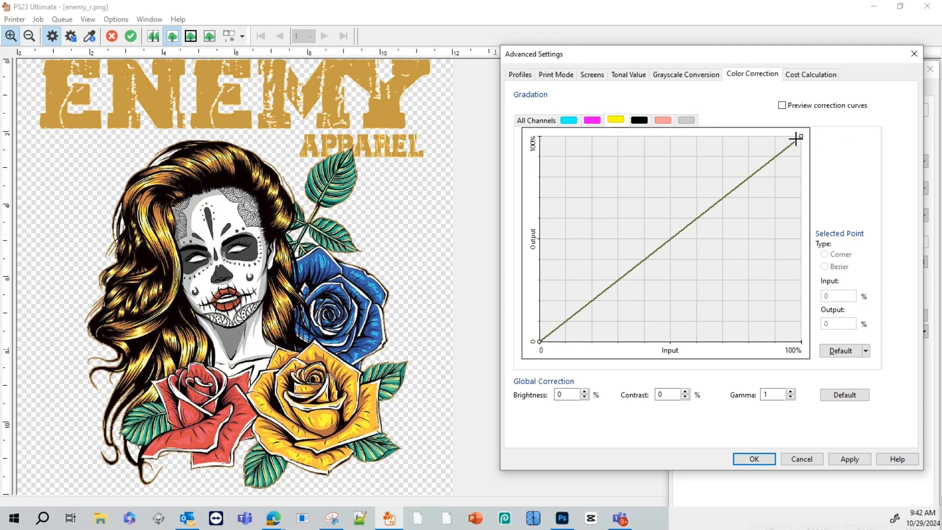
pyautogui.moveTo(798, 140); pyautogui.dragTo(669, 136)
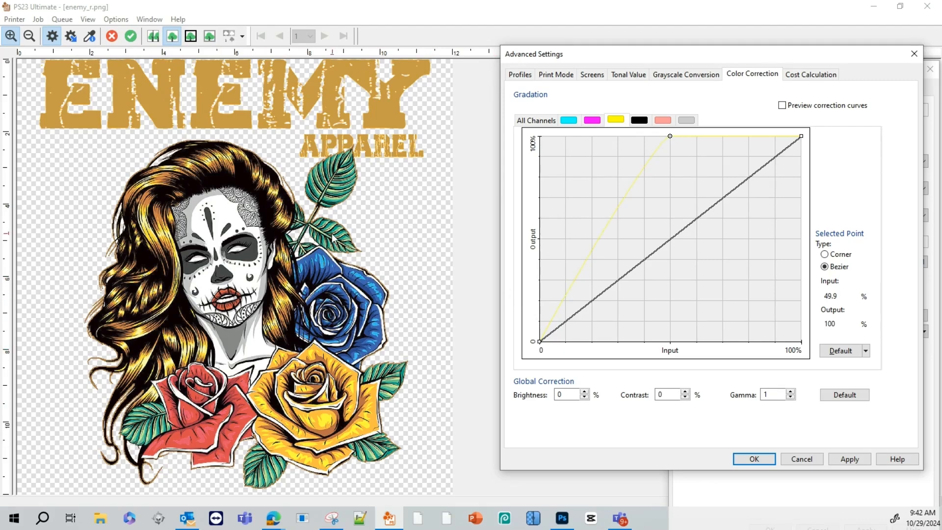
pyautogui.click(849, 460)
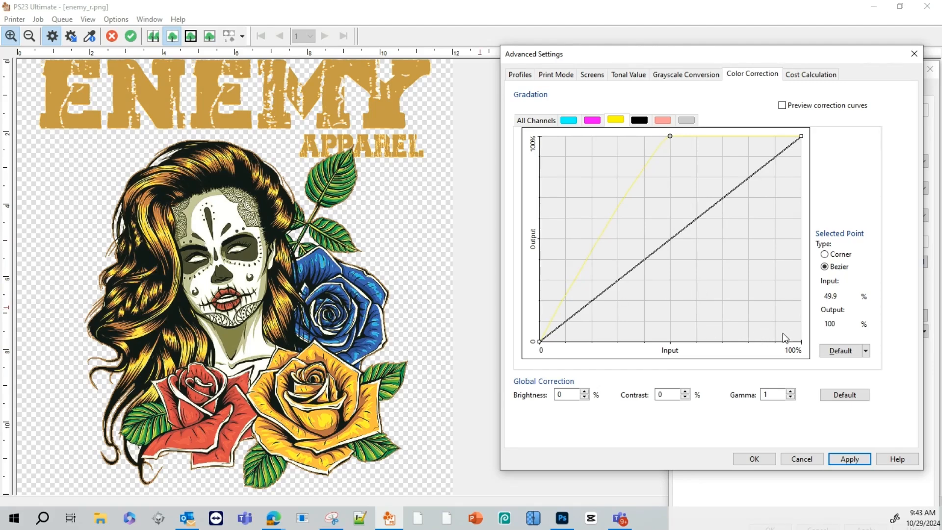
pyautogui.click(849, 352)
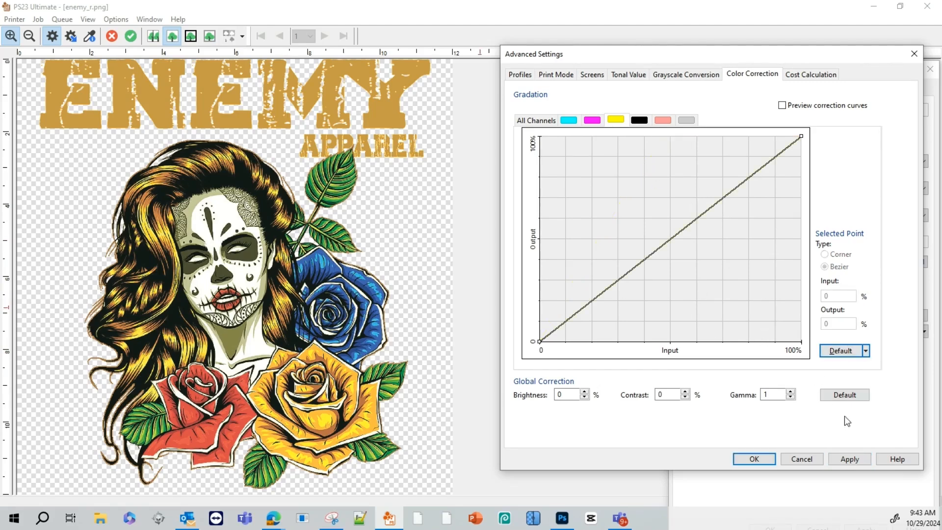
pyautogui.click(800, 458)
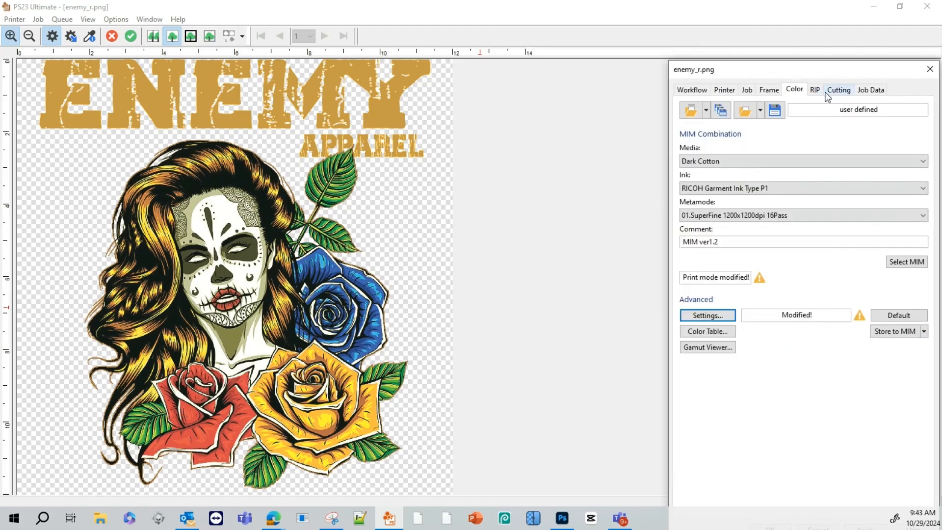
pyautogui.moveTo(829, 72); pyautogui.dragTo(764, 47)
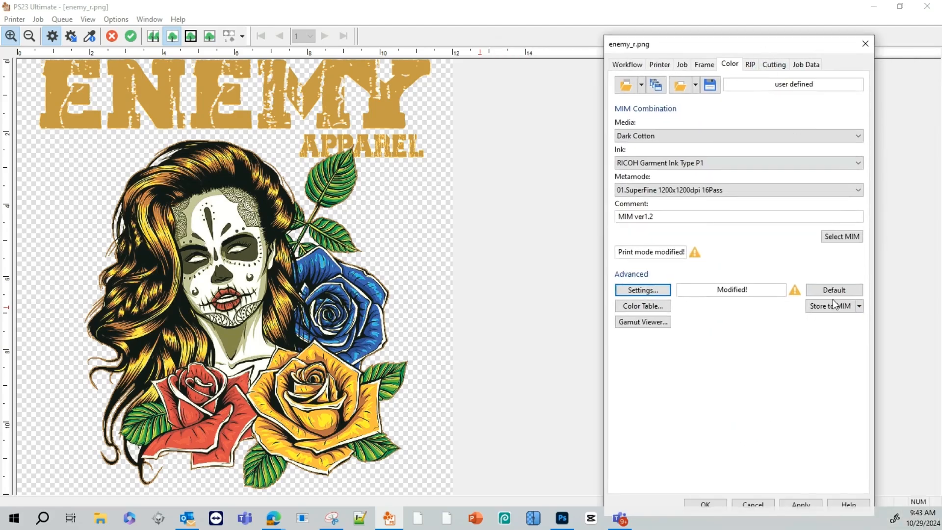
pyautogui.click(761, 502)
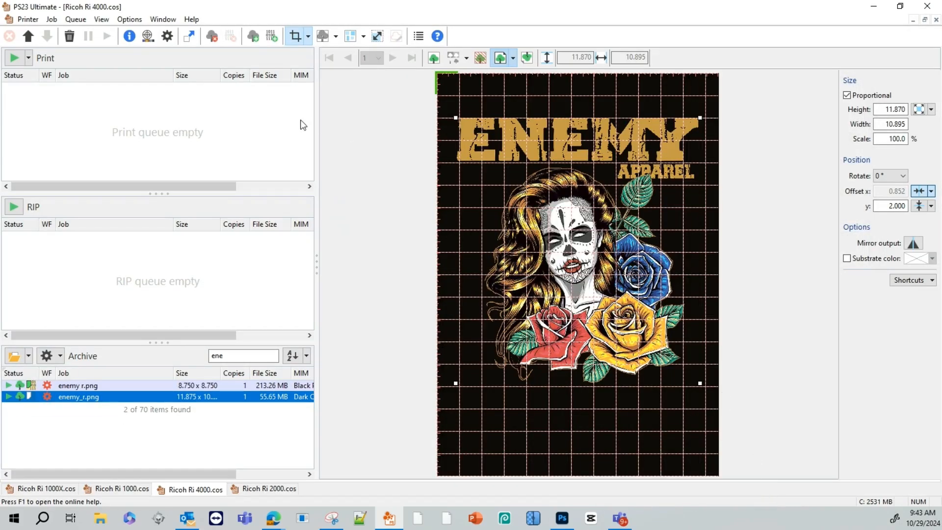
# - Add RICOH Garment Ink Type P1 to the cost calculation ink prices, restricted to its corresponding Ricoh Ri 4000 printer
pyautogui.click(130, 19)
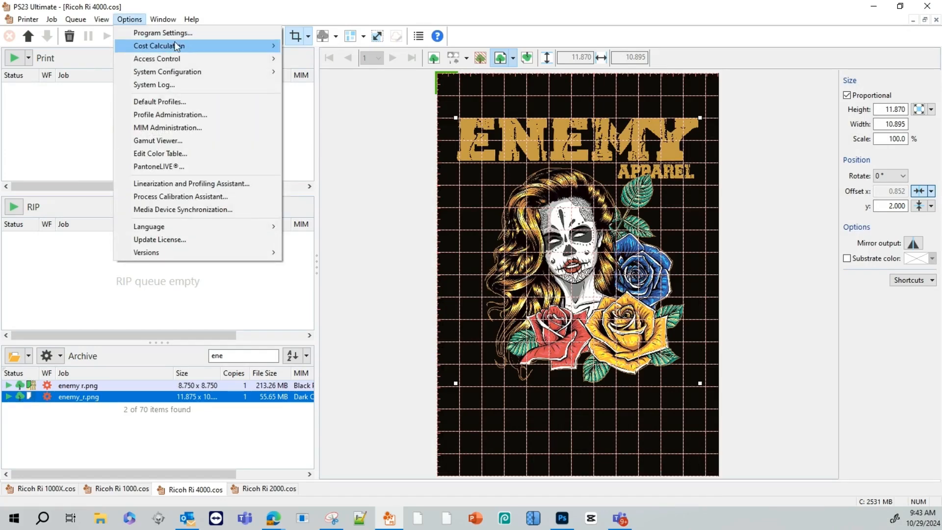
pyautogui.moveTo(156, 46)
pyautogui.click(343, 57)
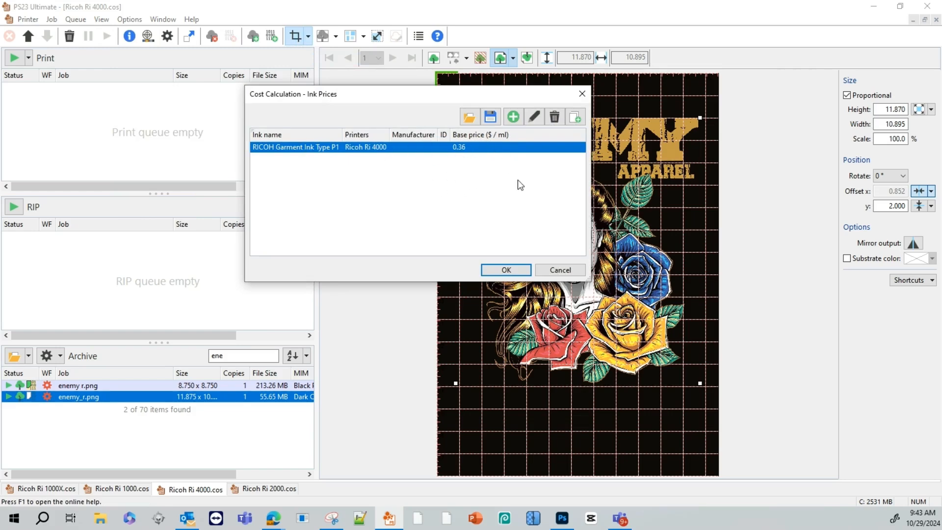
pyautogui.click(514, 118)
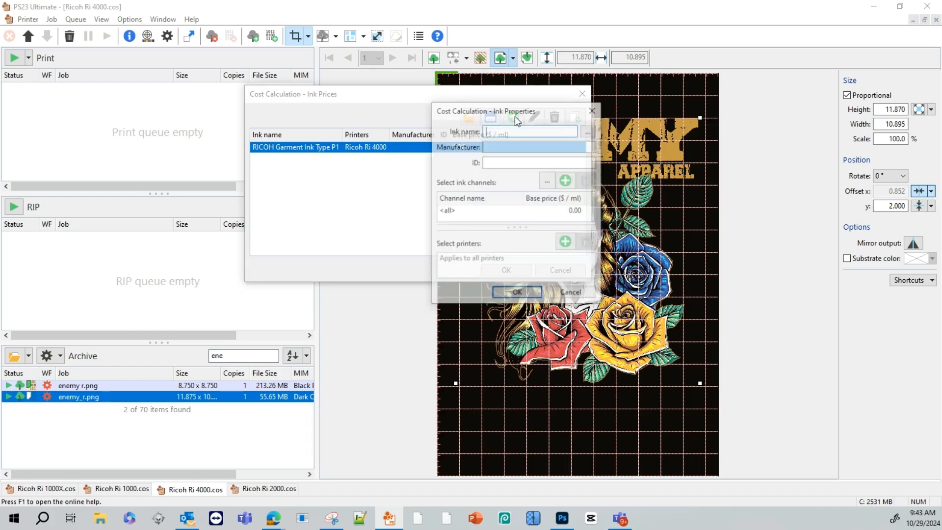
pyautogui.click(591, 132)
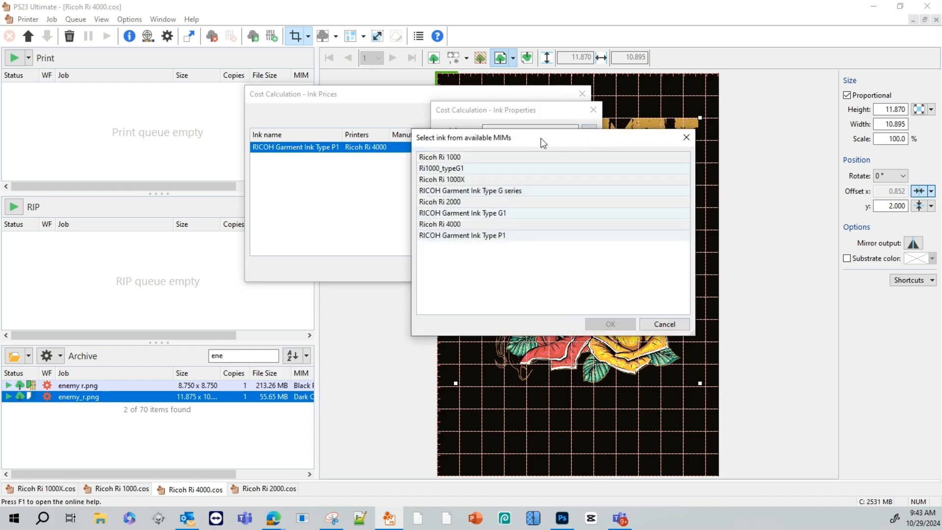
pyautogui.click(461, 235)
pyautogui.click(610, 323)
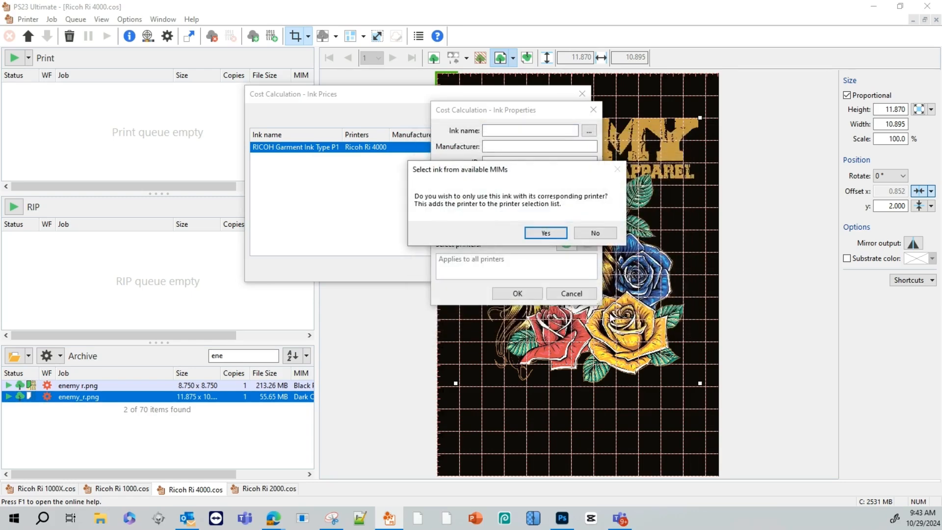
pyautogui.click(542, 235)
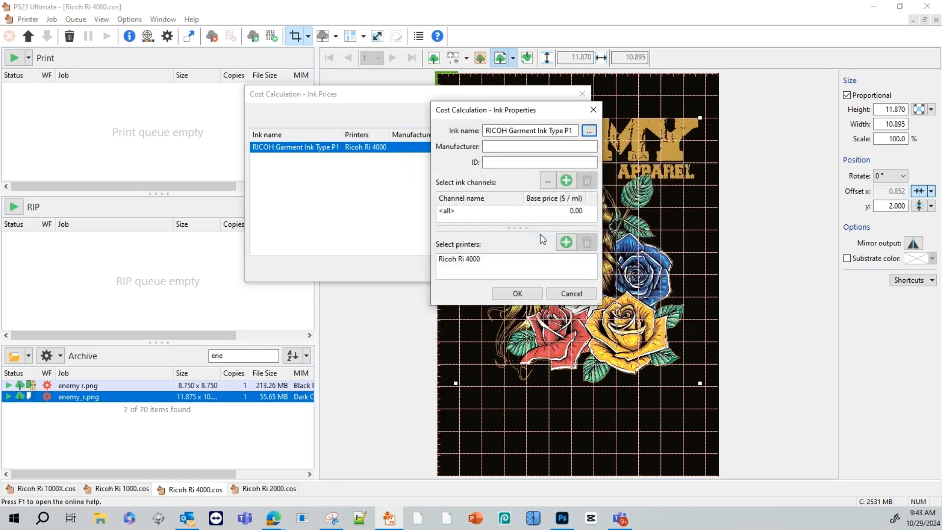
# - Set the ink's base price for all channels to 0.36 $/ml, overwrite the existing ink entry and save the ink prices
pyautogui.click(579, 210)
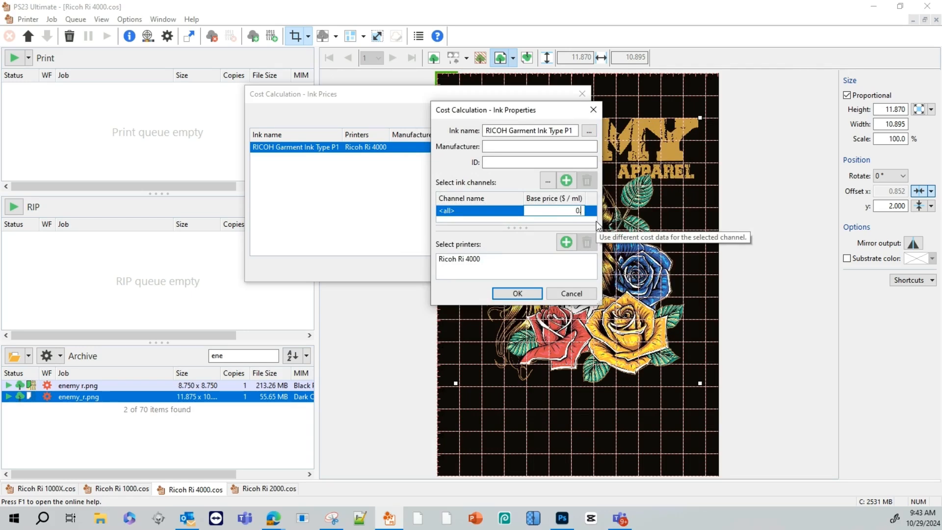
pyautogui.press('BackSpace')
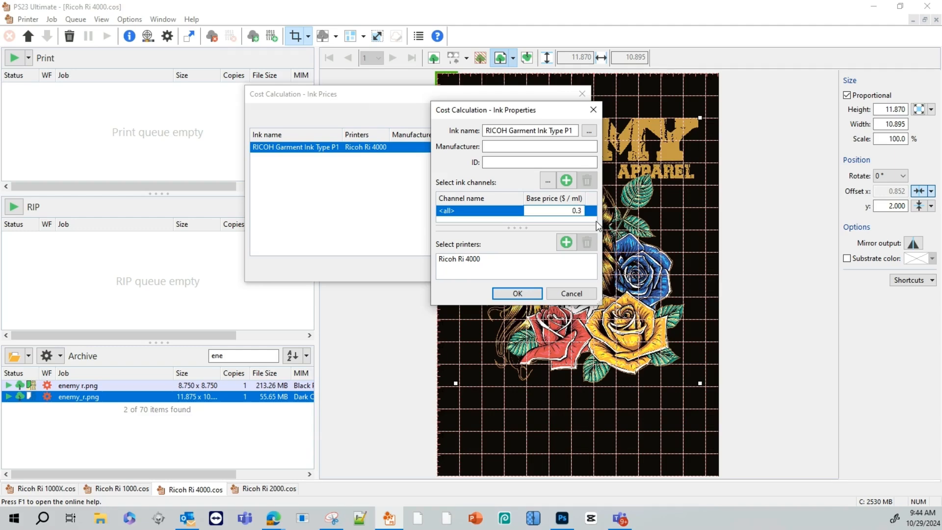
pyautogui.write('6')
pyautogui.click(521, 300)
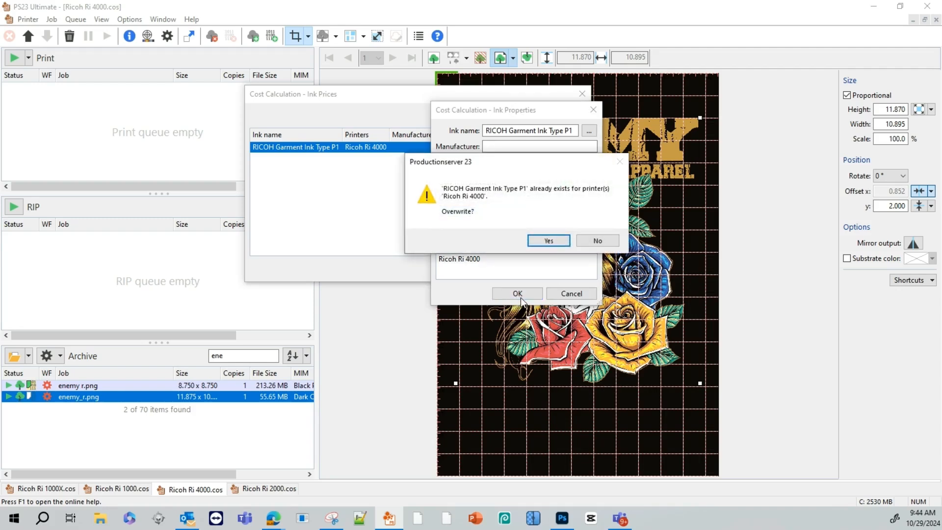
pyautogui.click(553, 243)
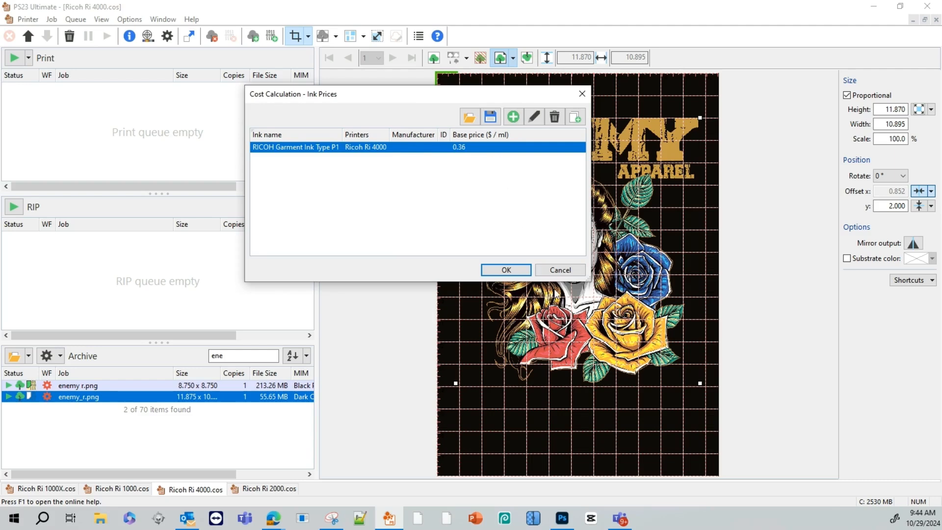
pyautogui.click(510, 270)
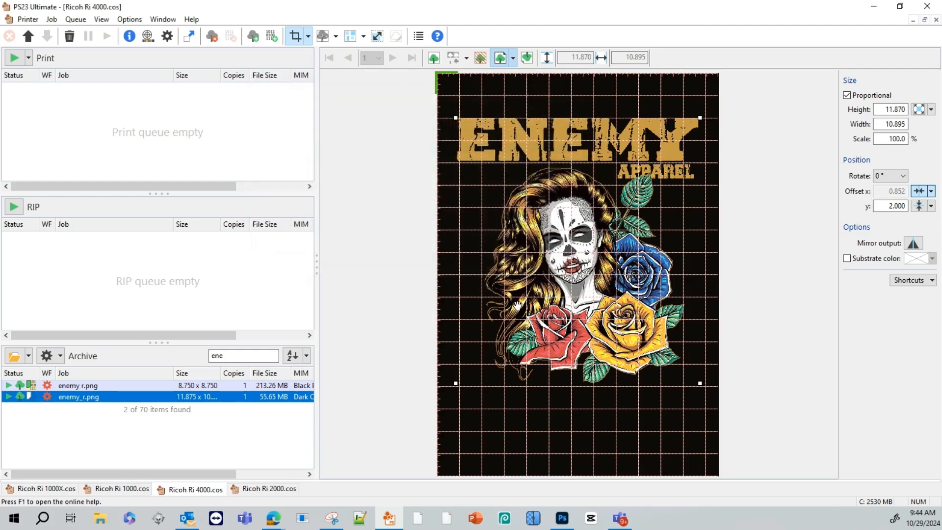
pyautogui.moveTo(514, 305); pyautogui.dragTo(515, 303)
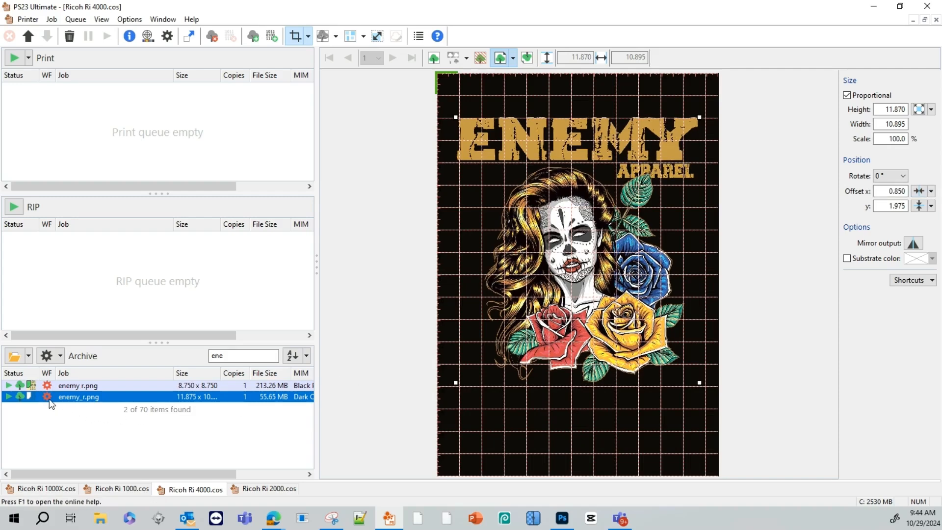
# - Request a cost report for the enemy_r.png job and start capturing its usage data for cost calculation
pyautogui.rightClick(85, 397)
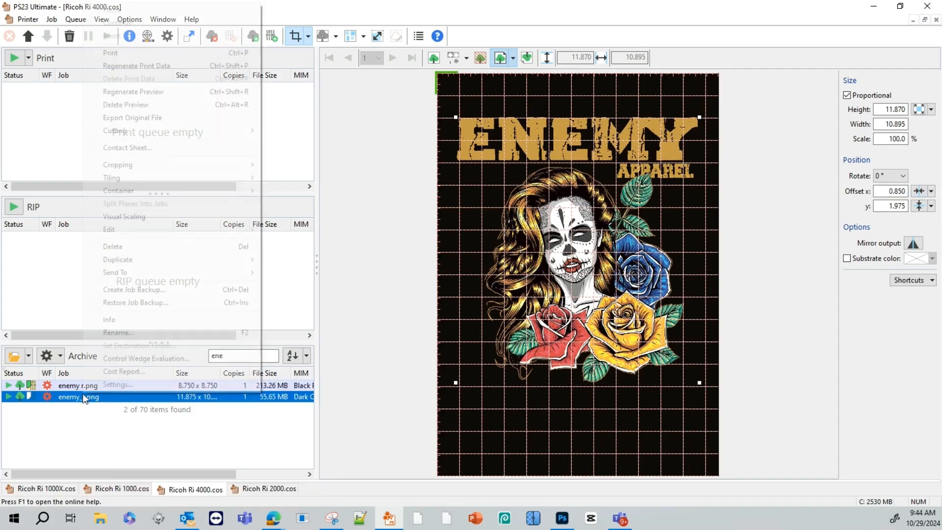
pyautogui.click(168, 371)
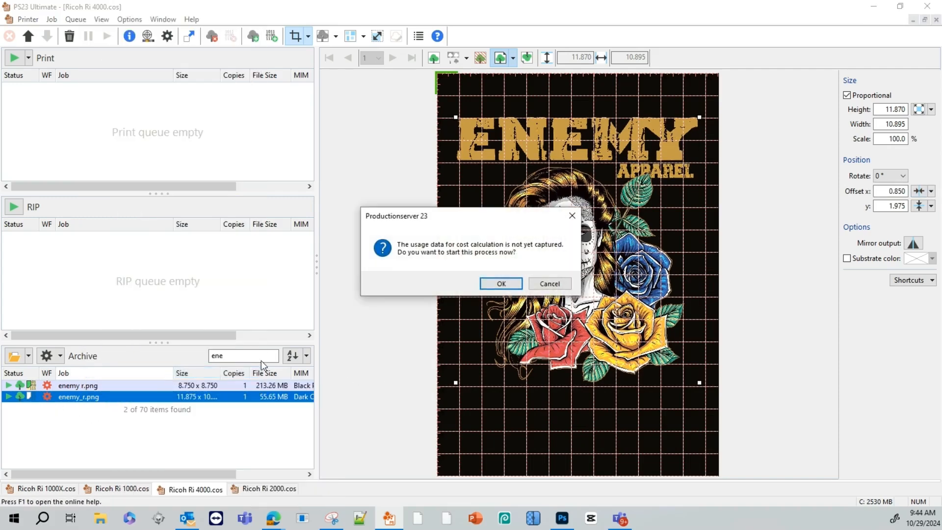
pyautogui.click(501, 287)
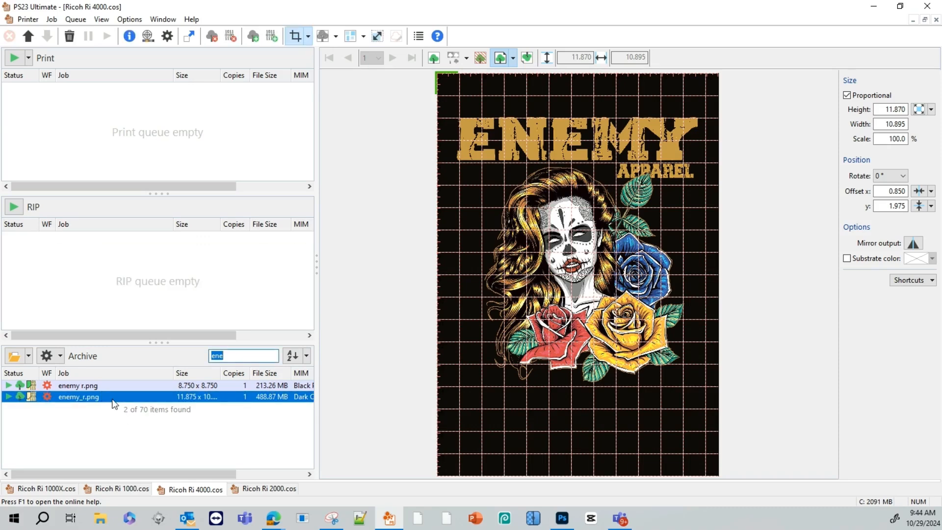
pyautogui.rightClick(91, 395)
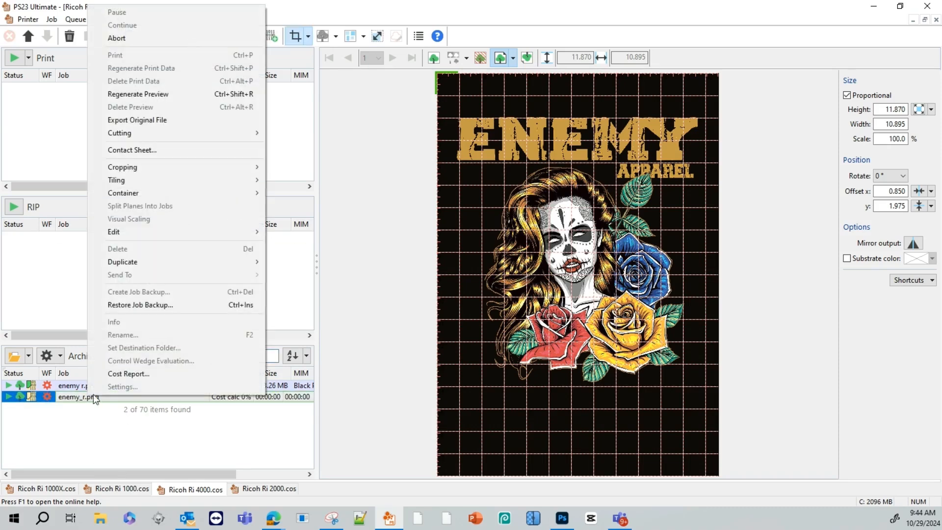
pyautogui.click(154, 376)
pyautogui.click(500, 283)
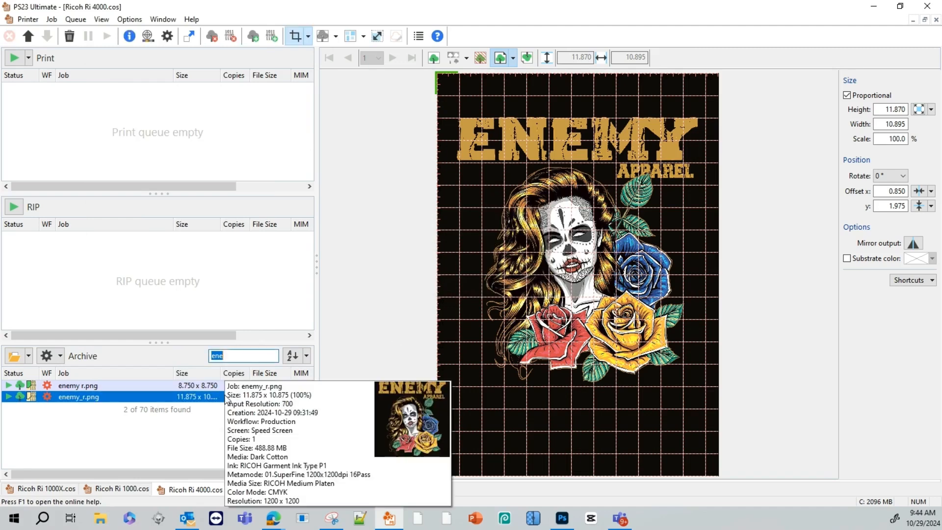
# - Examine the calculated cost and the per-channel ink usage in the enemy_r.png cost report
pyautogui.rightClick(201, 396)
pyautogui.click(273, 375)
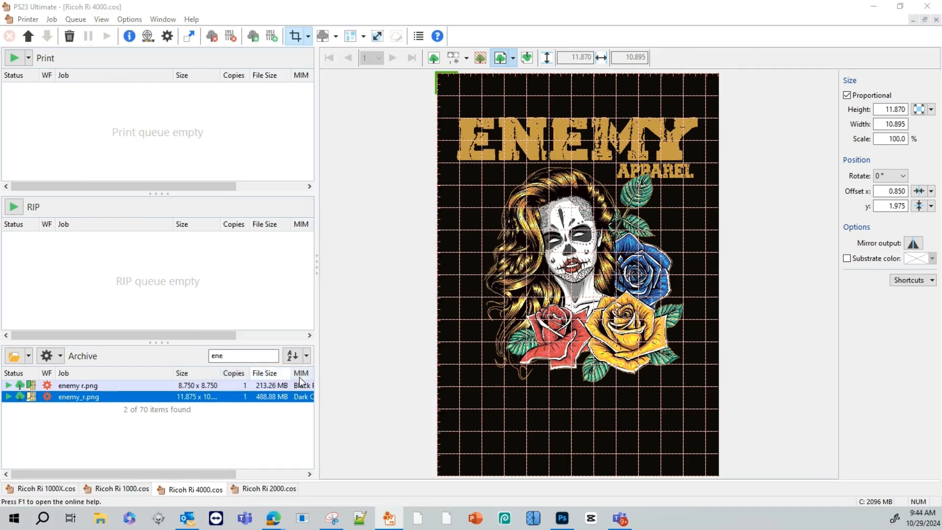
pyautogui.moveTo(830, 107); pyautogui.dragTo(360, 97)
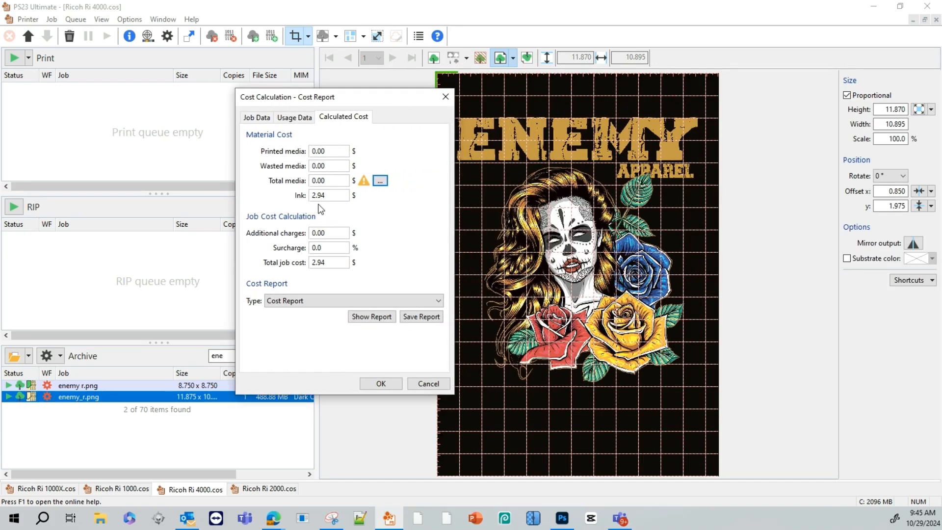
pyautogui.click(294, 118)
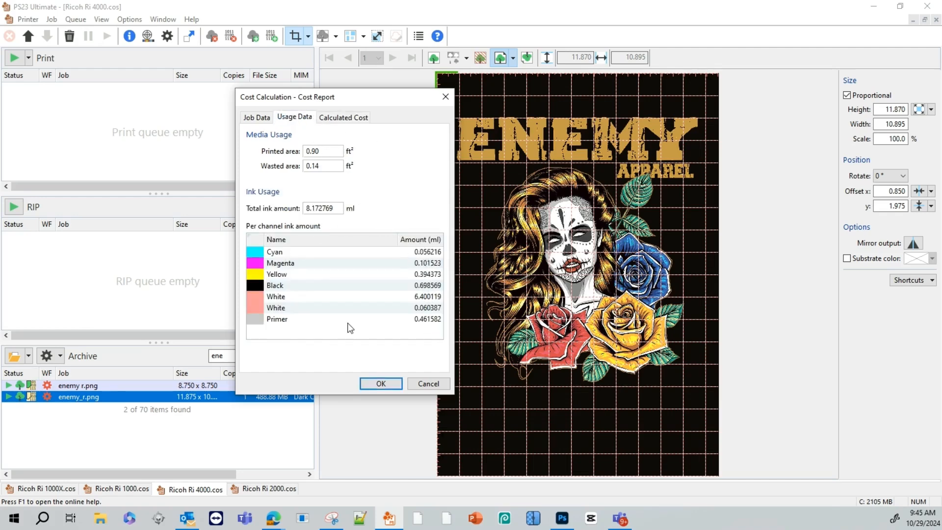
pyautogui.click(391, 388)
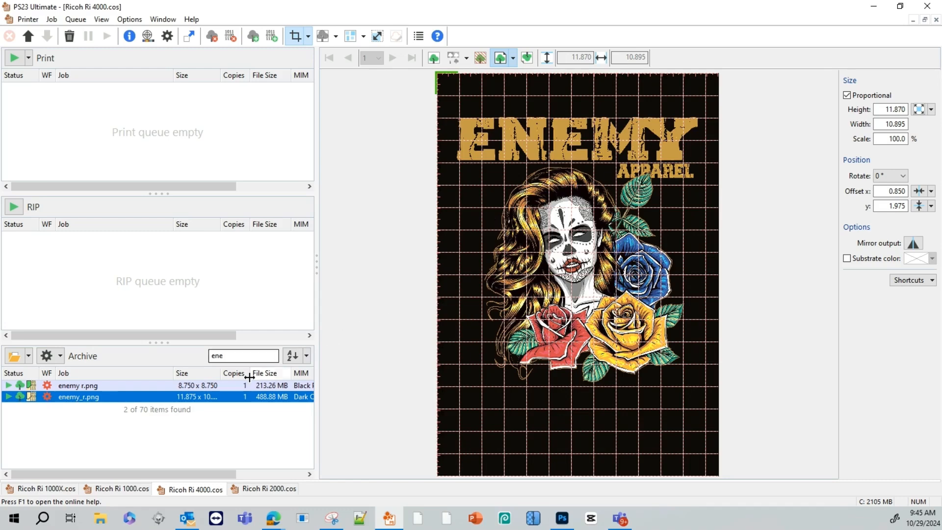
# - Send the enemy_r.png job from the archive to print
pyautogui.moveTo(183, 400); pyautogui.dragTo(147, 396)
pyautogui.rightClick(146, 395)
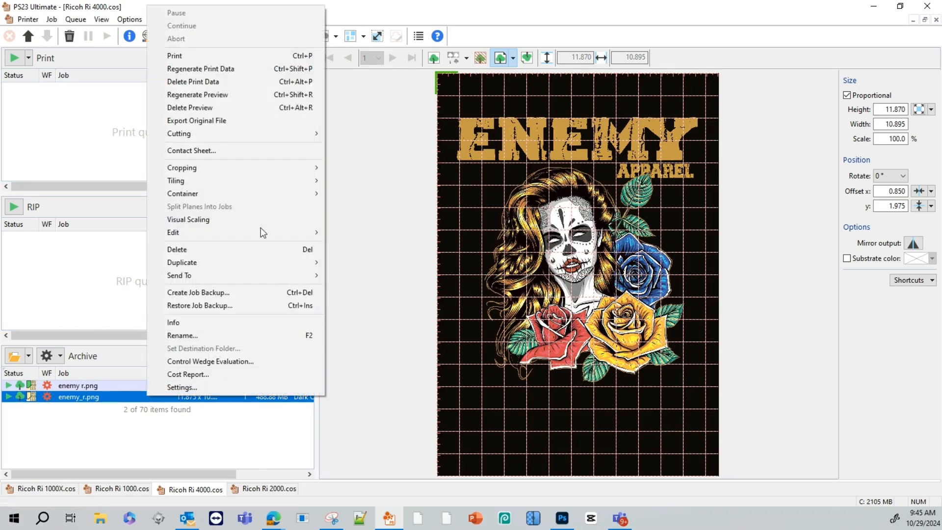
pyautogui.click(202, 56)
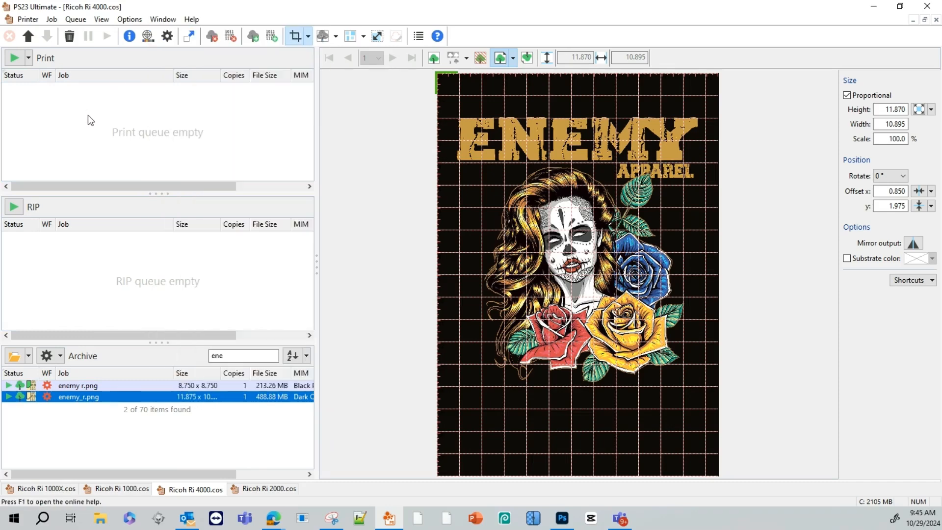